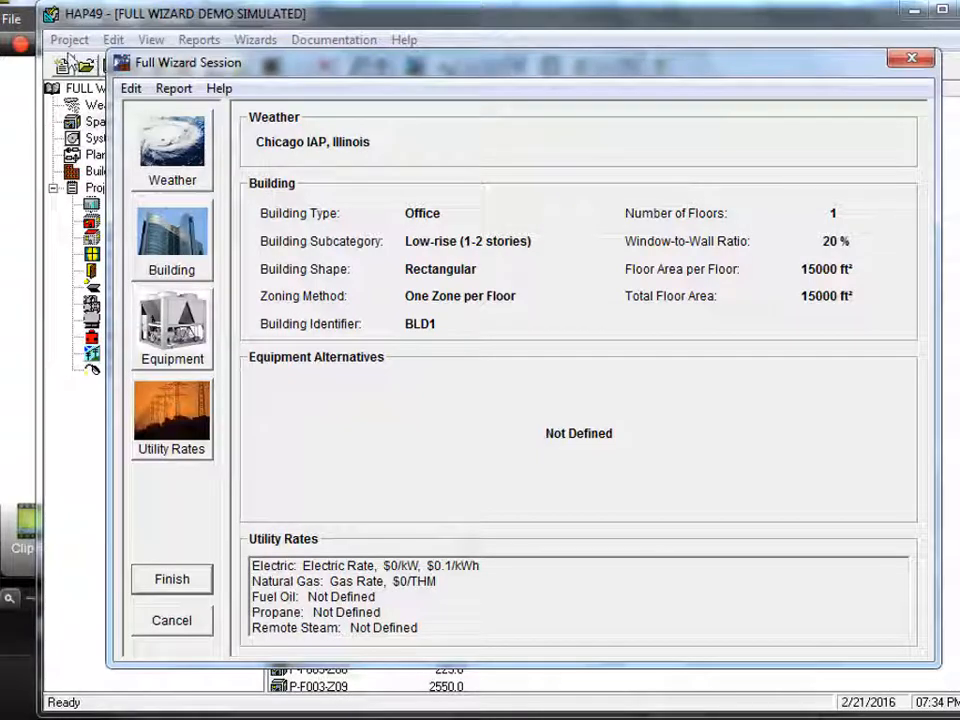
Set the project weather location to St. Louis IAP in Missouri, U.S.A
{"action": "left_click", "coordinate": [172, 172]}
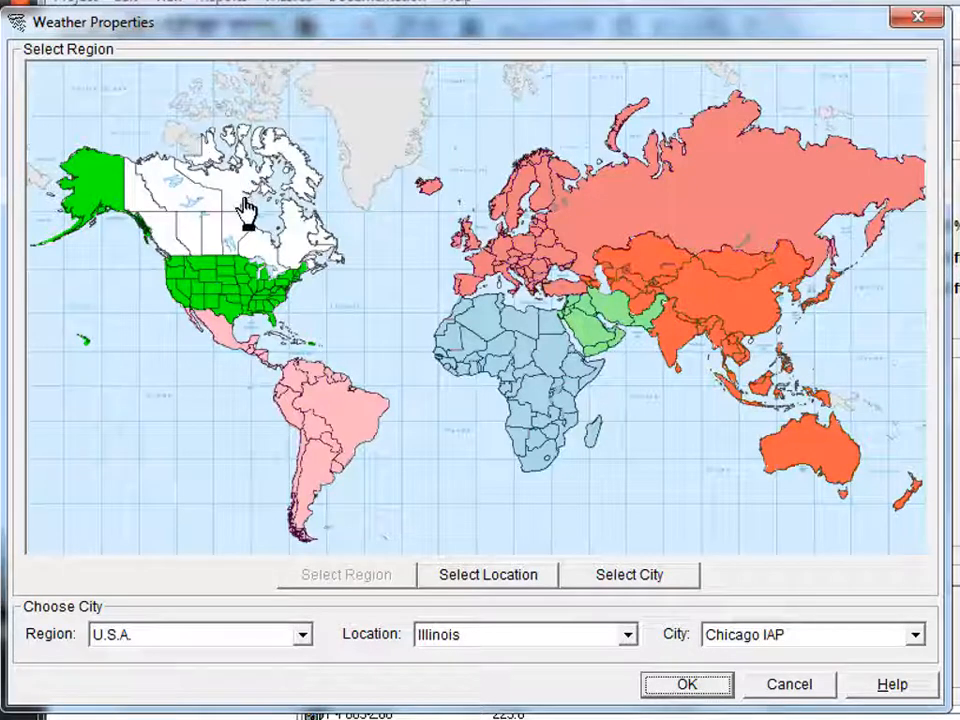
{"action": "left_click", "coordinate": [249, 281]}
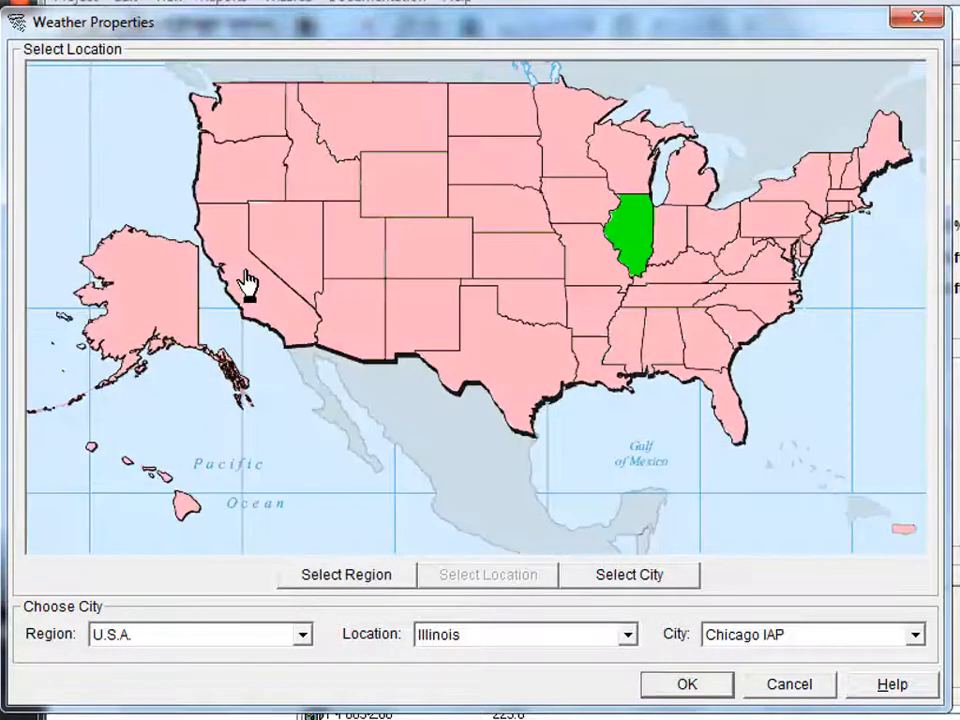
{"action": "left_click", "coordinate": [587, 272]}
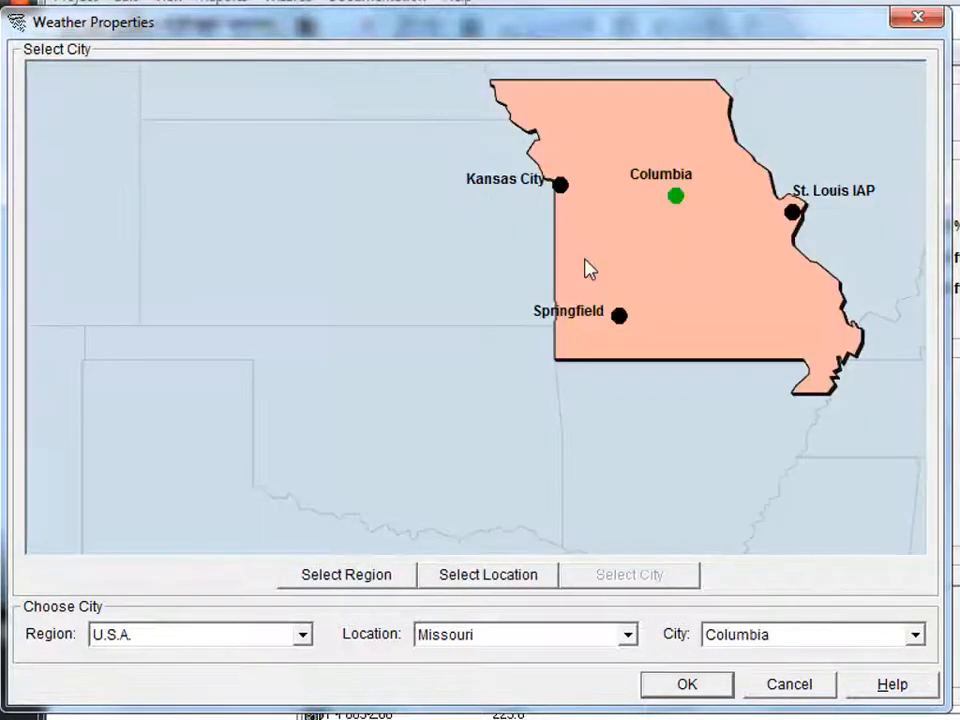
{"action": "left_click", "coordinate": [792, 214]}
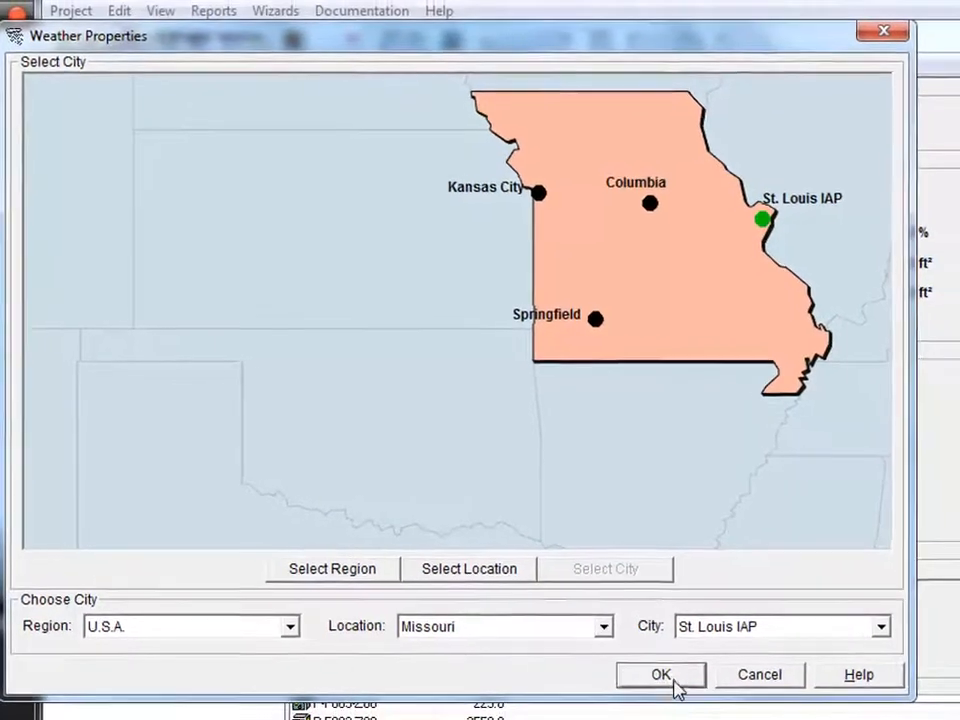
{"action": "left_click", "coordinate": [662, 675]}
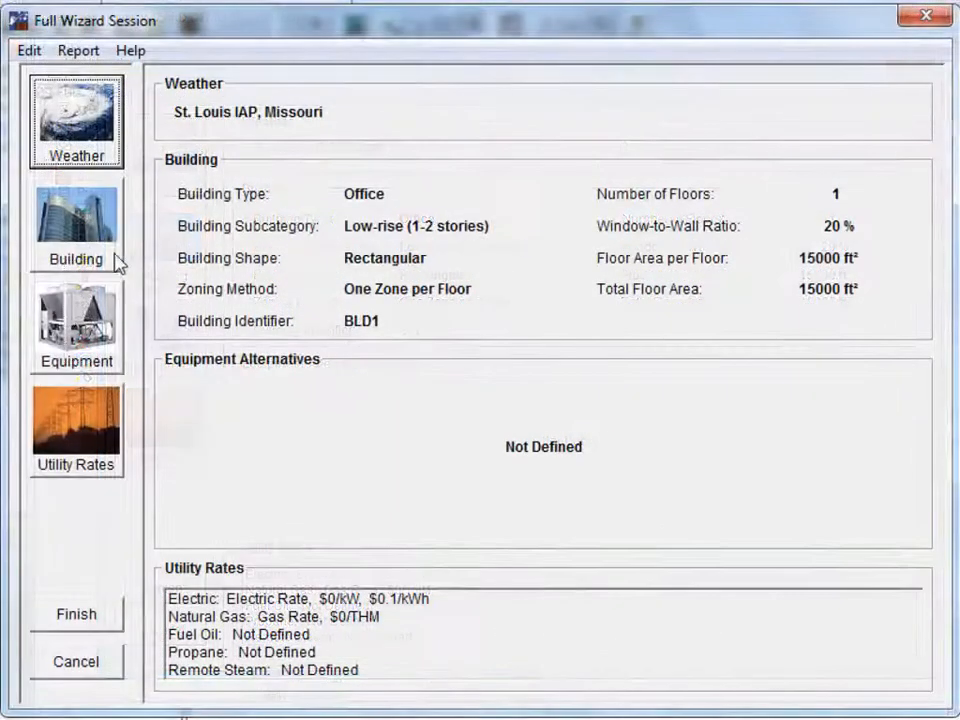
In the building properties, keep the Office type, choose the Mid-rise (3-6 stories) subcategory and set the building identifier to P
{"action": "left_click", "coordinate": [108, 248]}
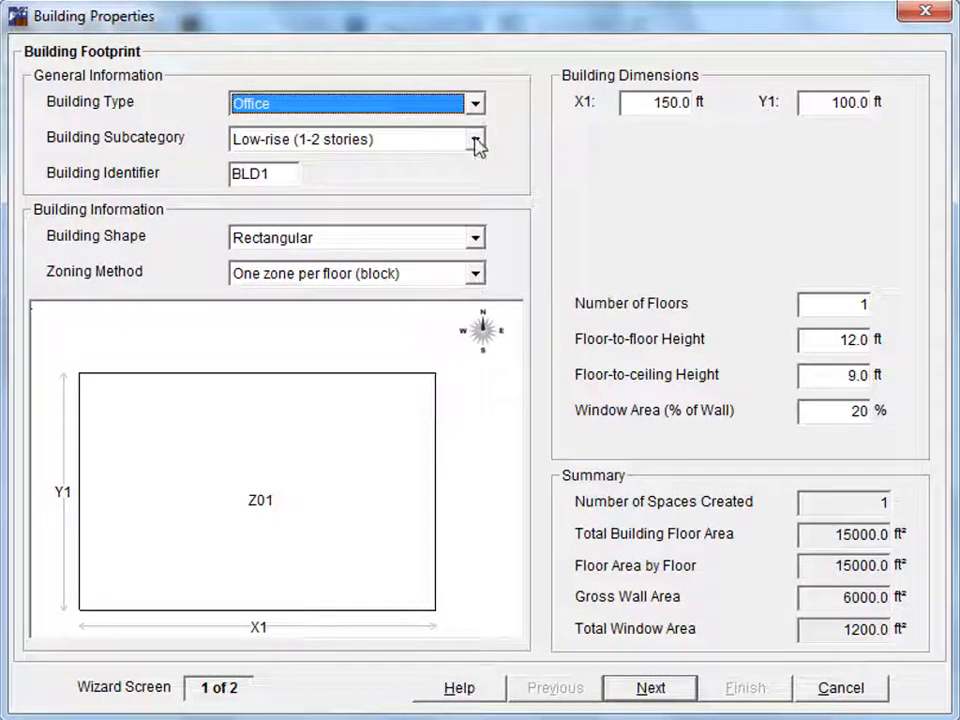
{"action": "left_click", "coordinate": [476, 106]}
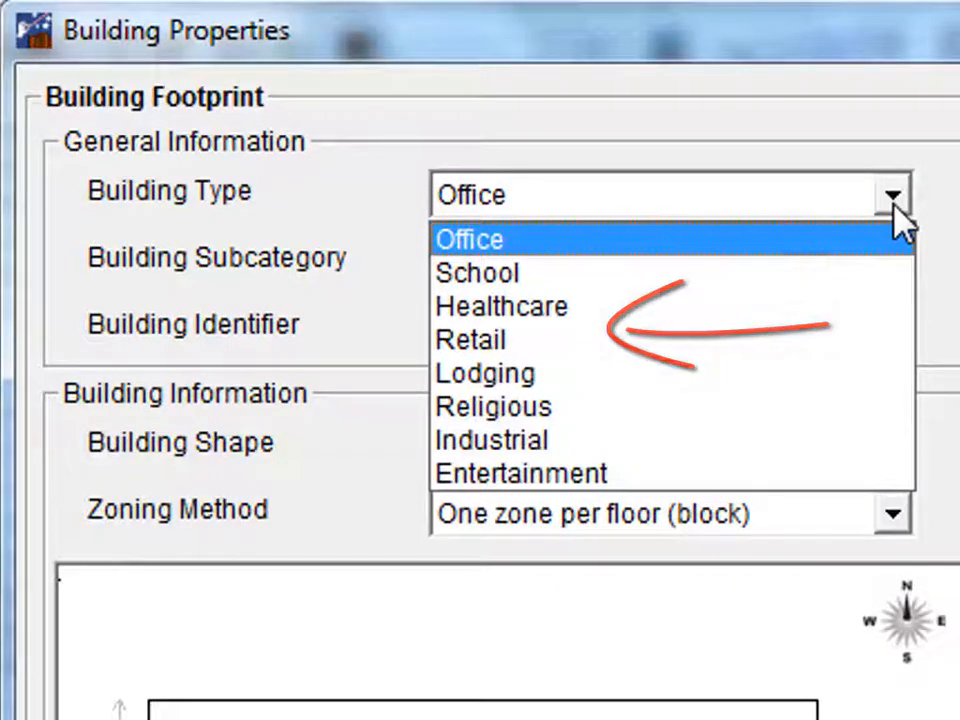
{"action": "left_click", "coordinate": [893, 200]}
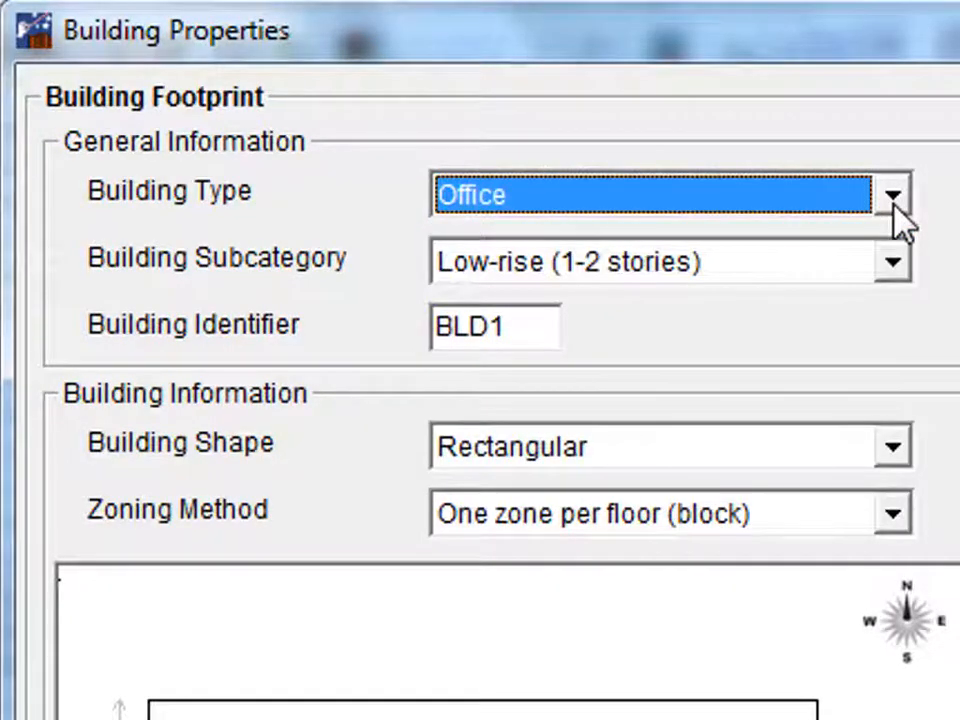
{"action": "left_click", "coordinate": [895, 268]}
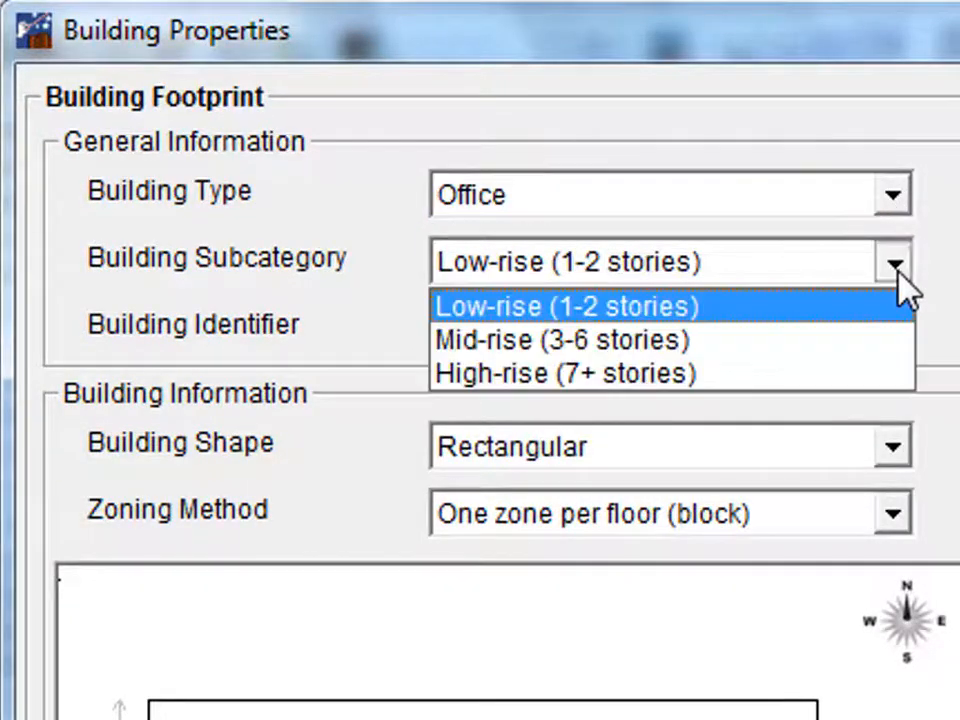
{"action": "left_click", "coordinate": [640, 345]}
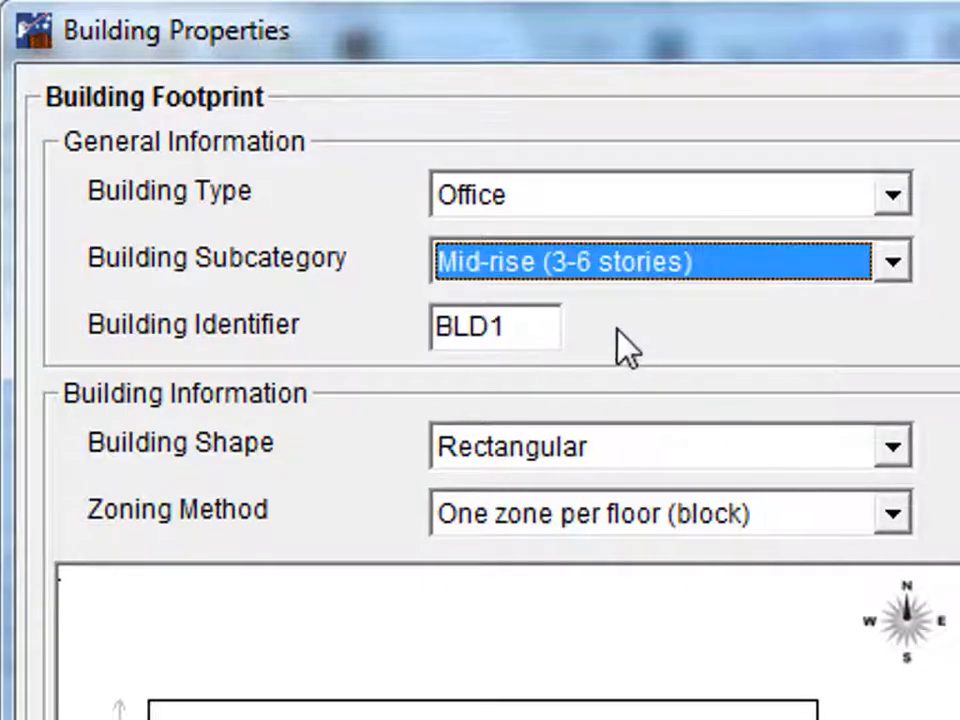
{"action": "left_click_drag", "start_coordinate": [521, 326], "coordinate": [379, 332]}
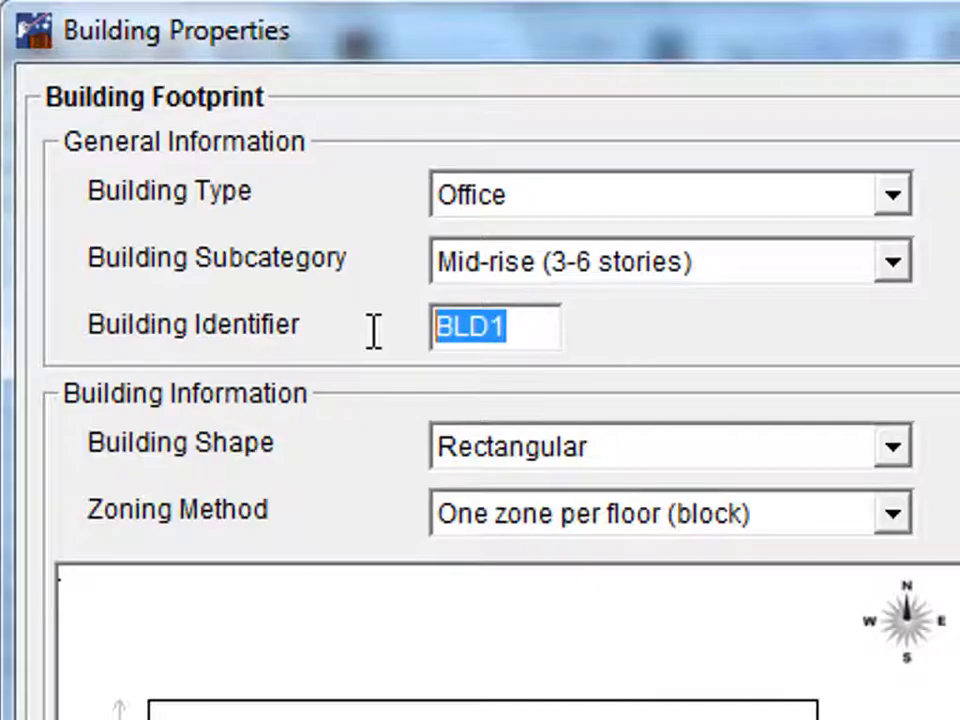
{"action": "type", "text": "P"}
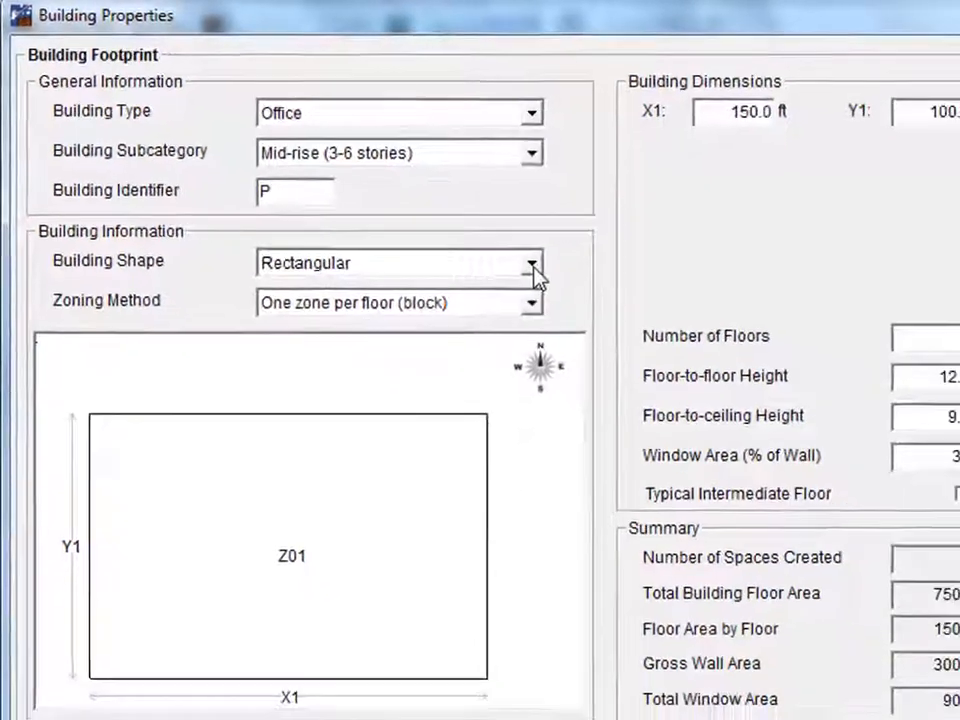
Make the building L-shaped and set its zoning method to By exposure with corners
{"action": "left_click", "coordinate": [533, 266]}
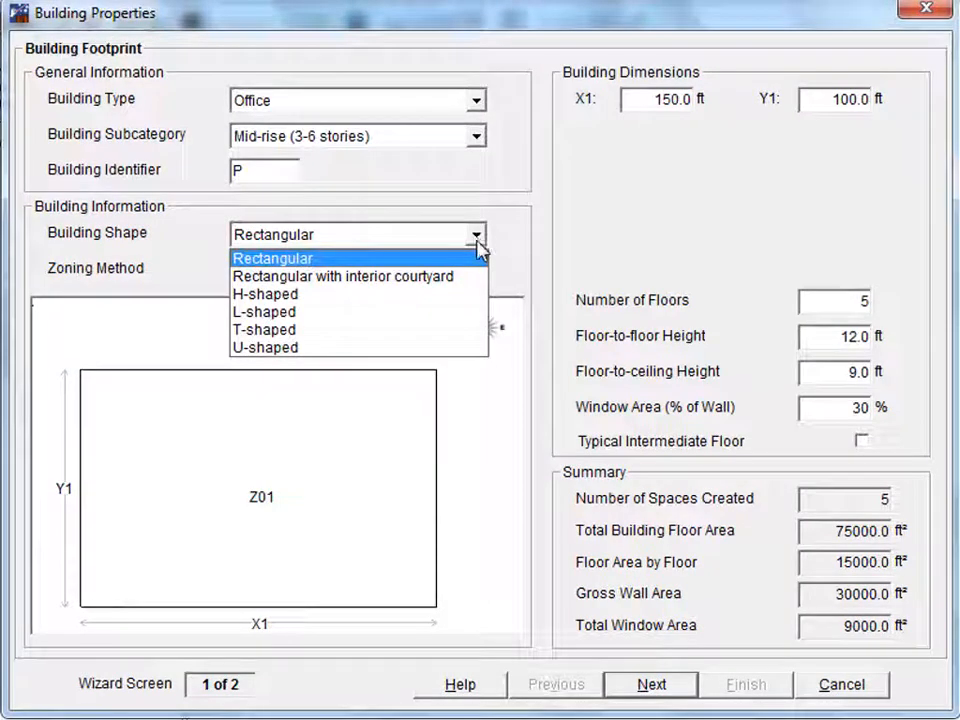
{"action": "left_click", "coordinate": [303, 313]}
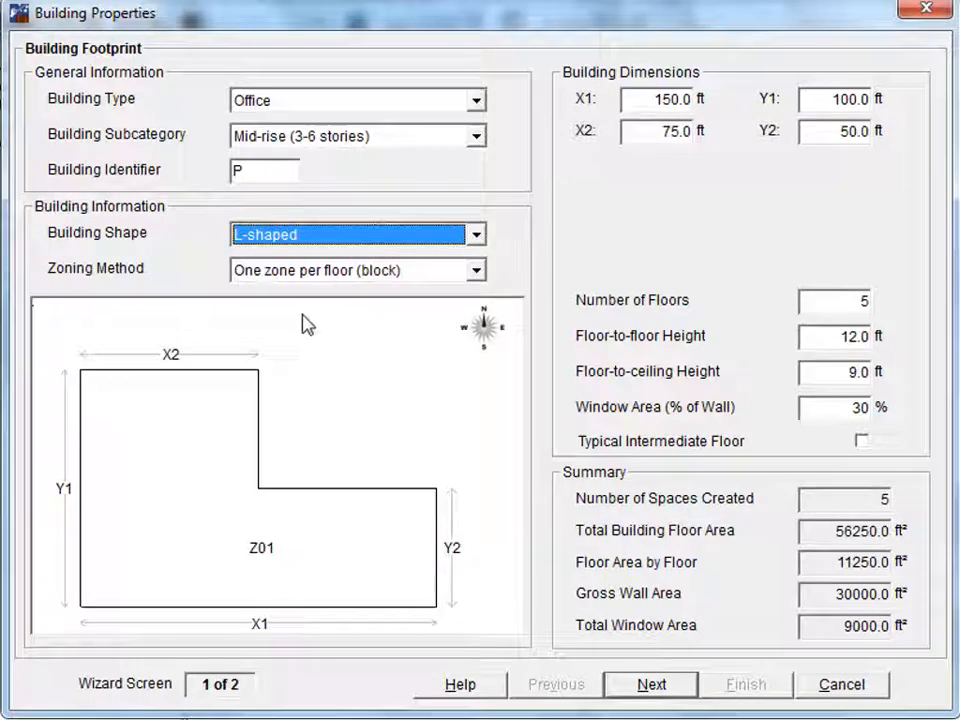
{"action": "left_click", "coordinate": [478, 272]}
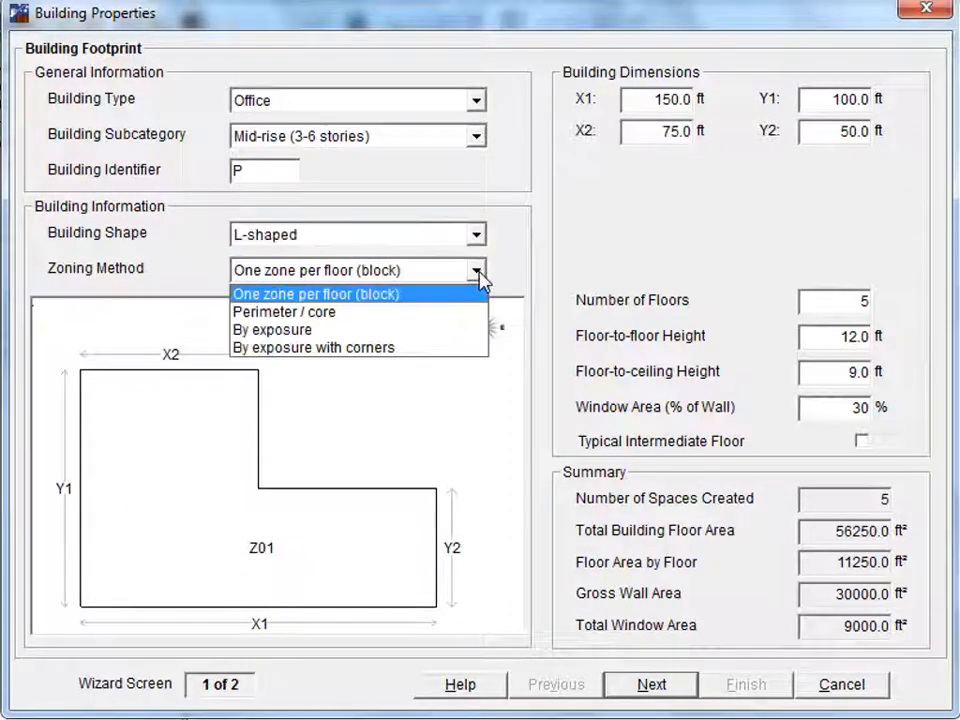
{"action": "left_click", "coordinate": [413, 348]}
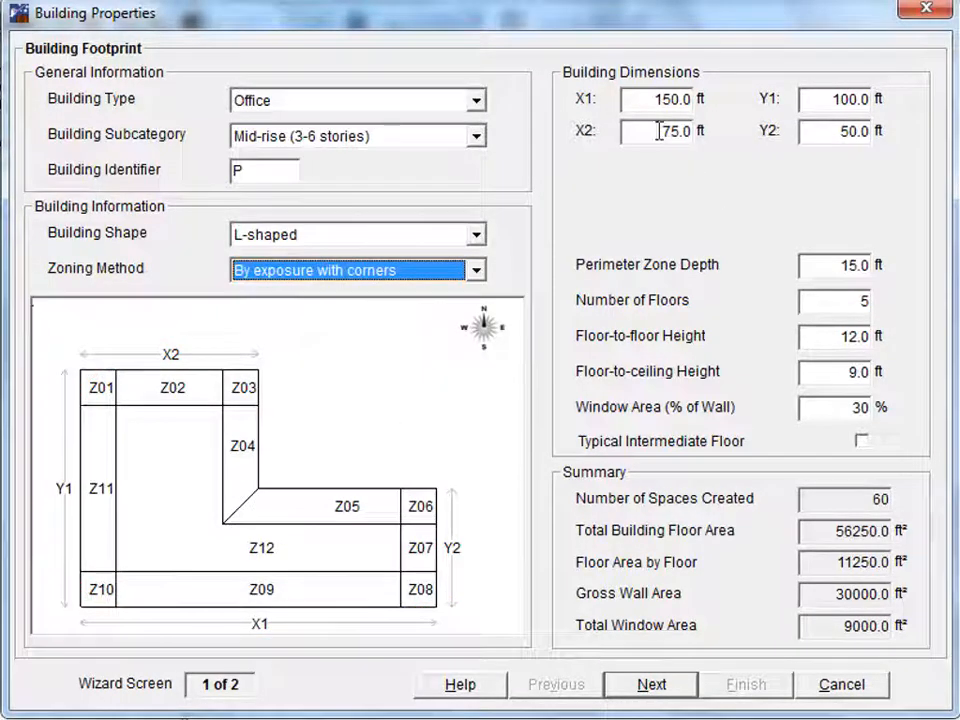
Set the building dimensions X1 and Y1 to 200 ft and X2 and Y2 to 100 ft
{"action": "double_click", "coordinate": [653, 102]}
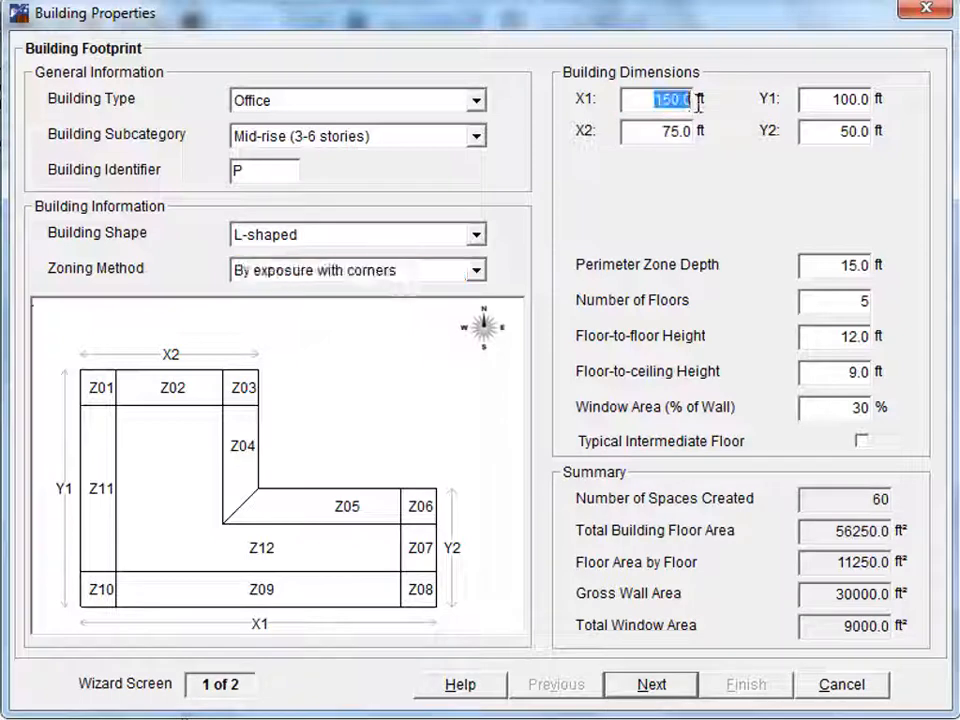
{"action": "type", "text": "200"}
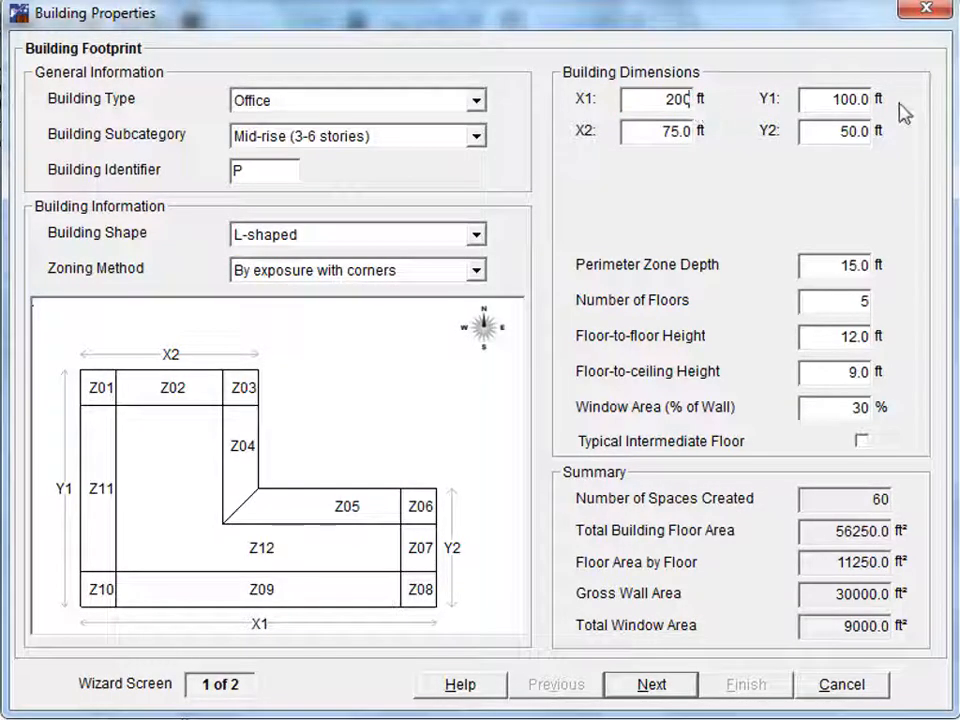
{"action": "left_click_drag", "start_coordinate": [799, 99], "coordinate": [898, 94]}
{"action": "type", "text": "20"}
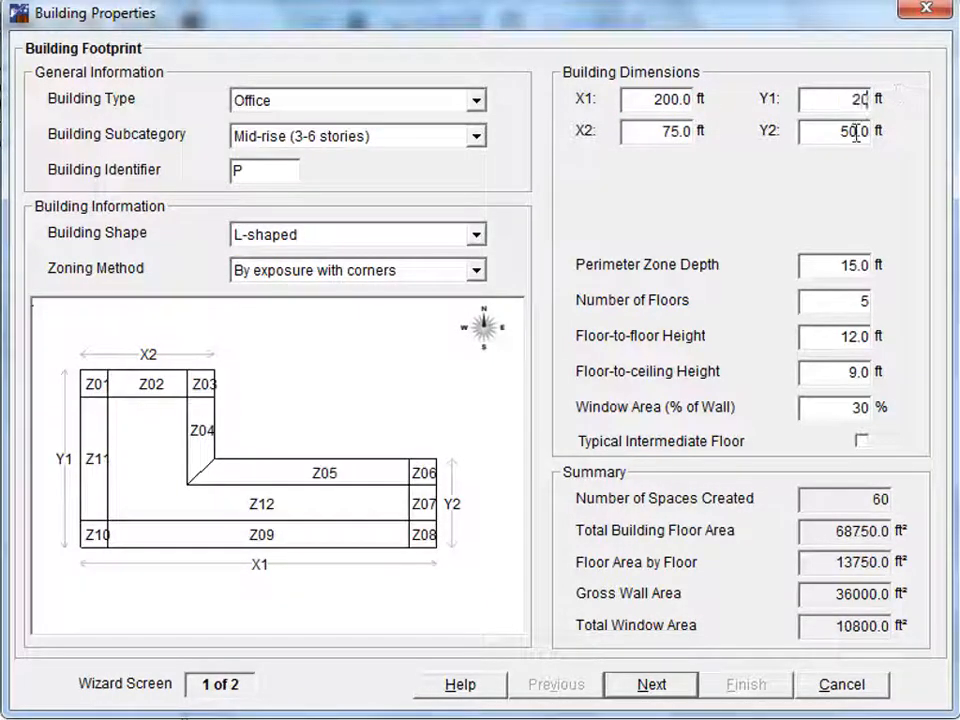
{"action": "type", "text": "0"}
{"action": "left_click_drag", "start_coordinate": [688, 131], "coordinate": [711, 137]}
{"action": "type", "text": "100"}
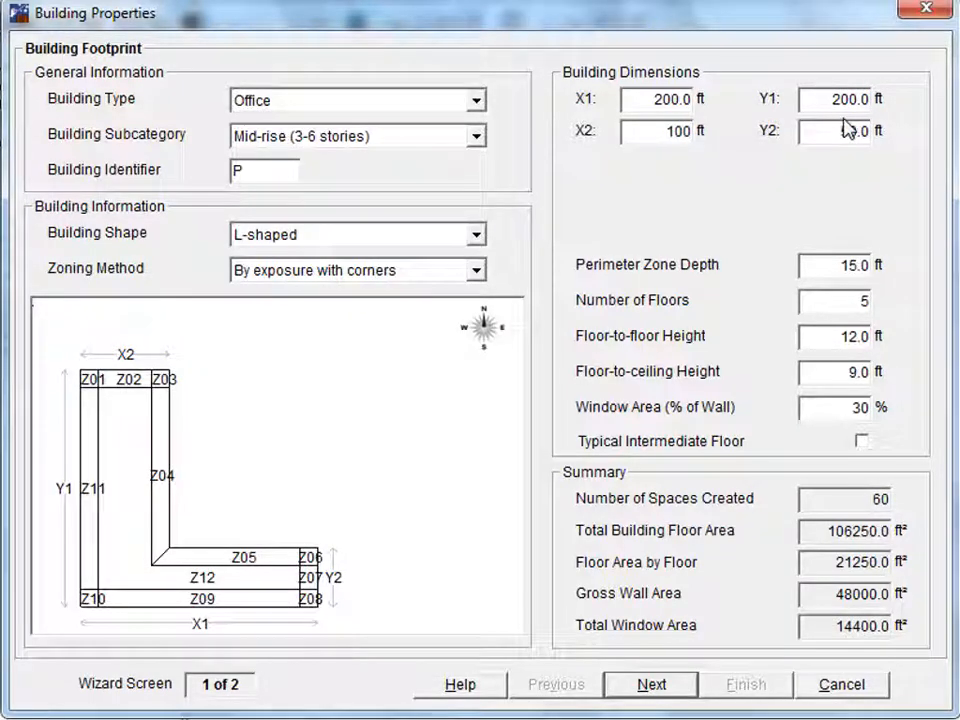
{"action": "left_click_drag", "start_coordinate": [849, 129], "coordinate": [895, 130]}
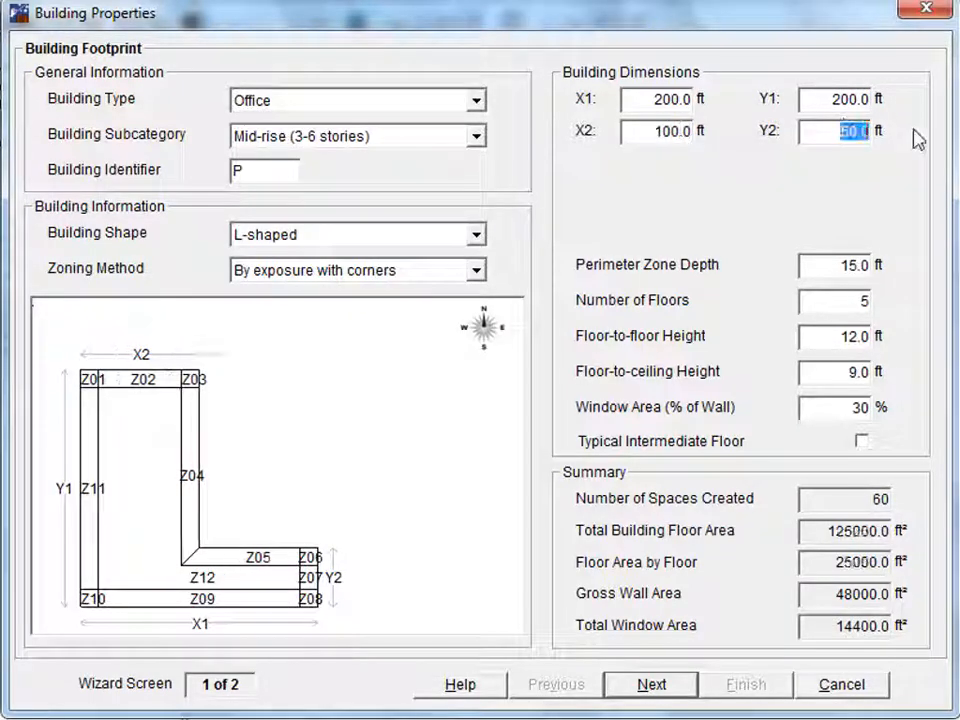
{"action": "type", "text": "100"}
Set the number of floors to 3 and continue to the building details
{"action": "left_click_drag", "start_coordinate": [850, 300], "coordinate": [888, 301]}
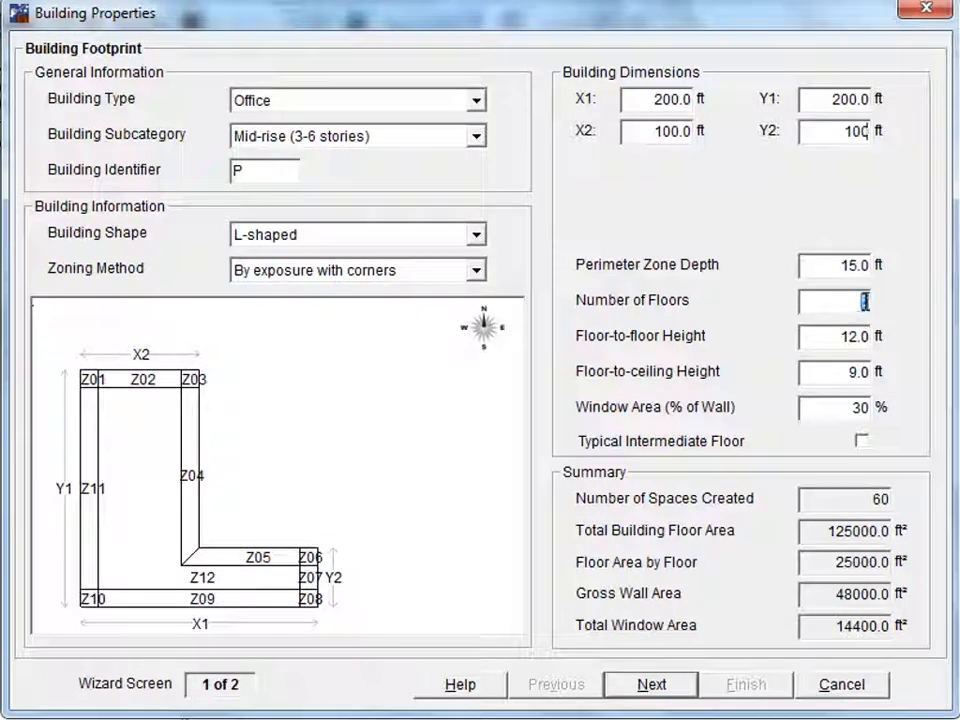
{"action": "type", "text": "3"}
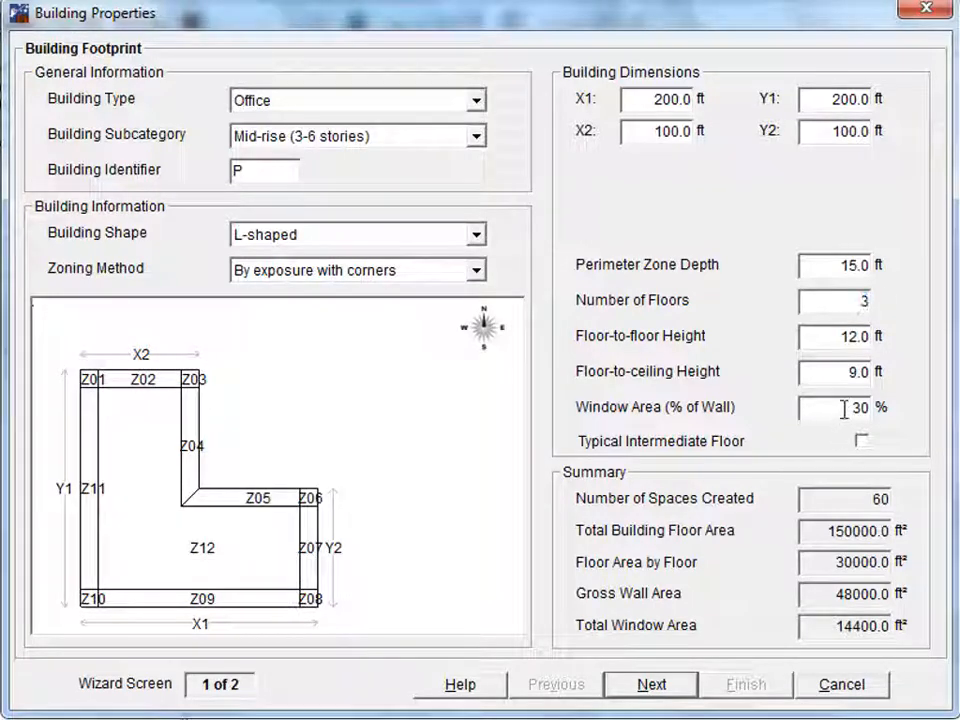
{"action": "left_click_drag", "start_coordinate": [834, 409], "coordinate": [893, 408]}
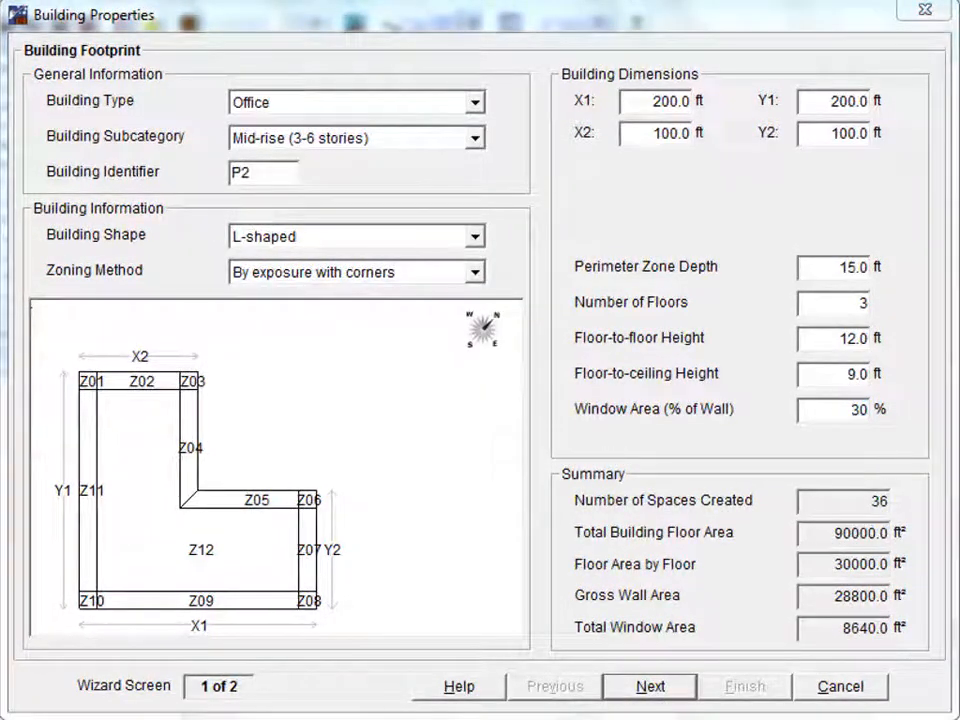
{"action": "left_click", "coordinate": [671, 688]}
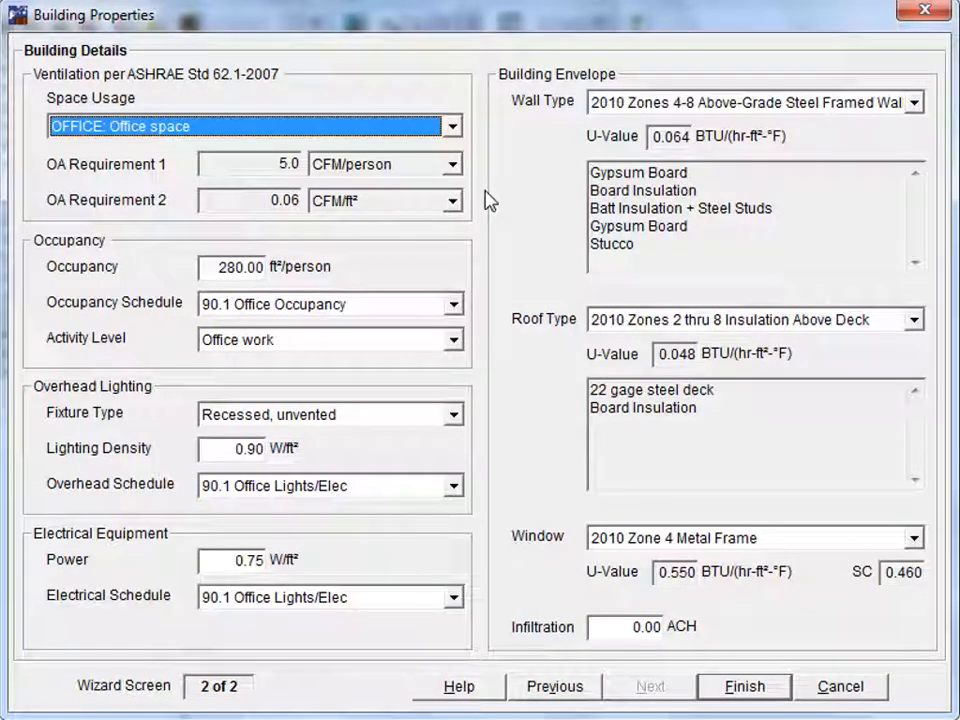
Review the space usage, occupancy, activity level, overhead lighting and electrical equipment settings and the available schedule options
{"action": "left_click", "coordinate": [455, 130]}
{"action": "left_click", "coordinate": [455, 131]}
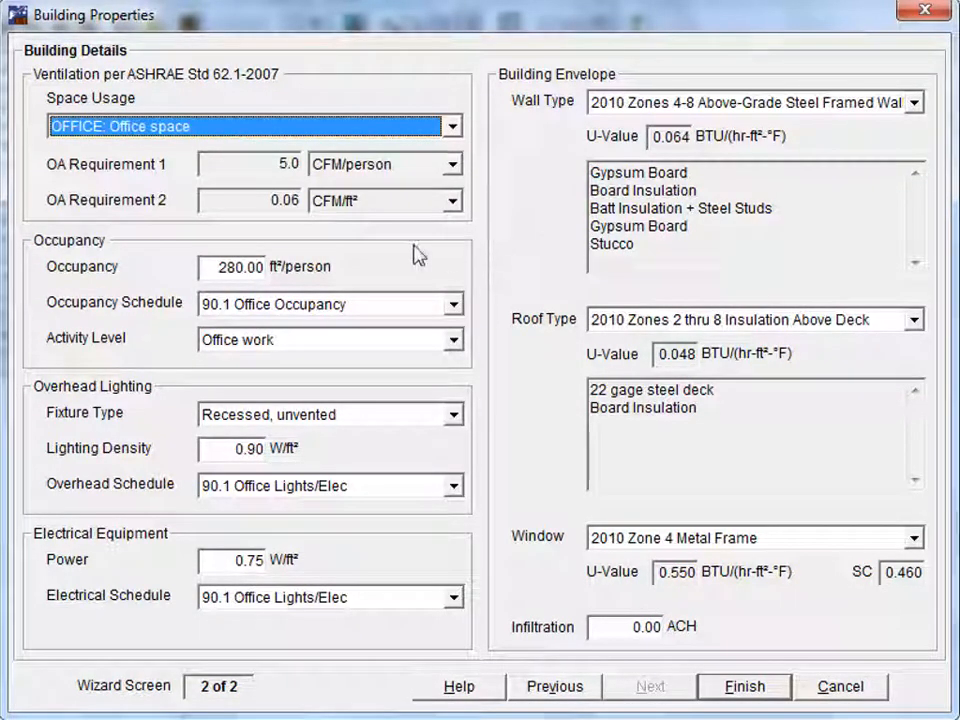
{"action": "double_click", "coordinate": [219, 268]}
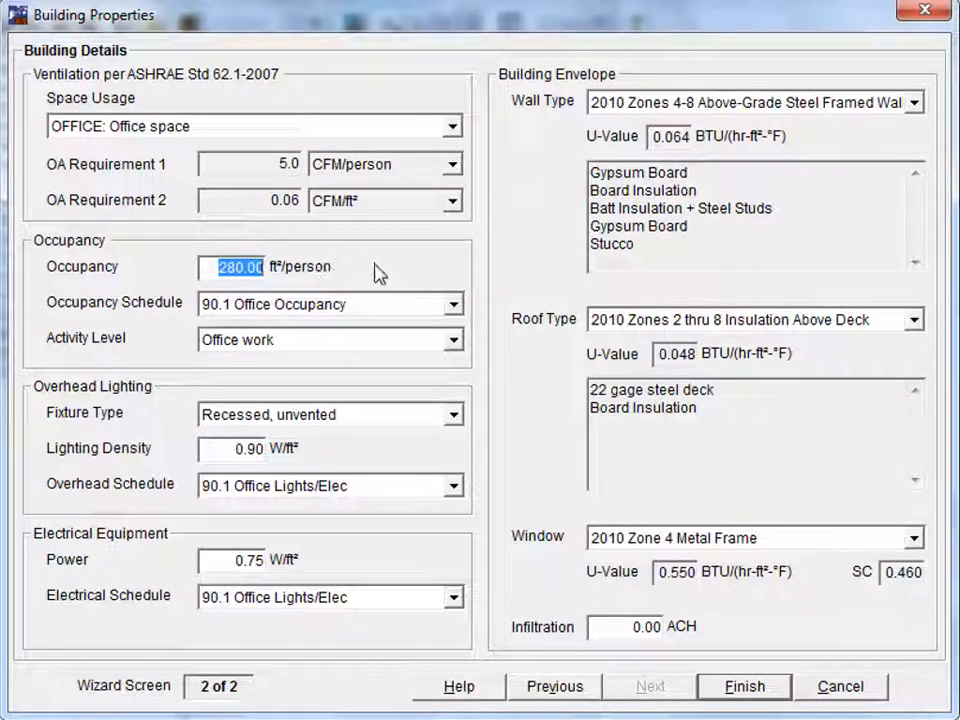
{"action": "left_click", "coordinate": [454, 306]}
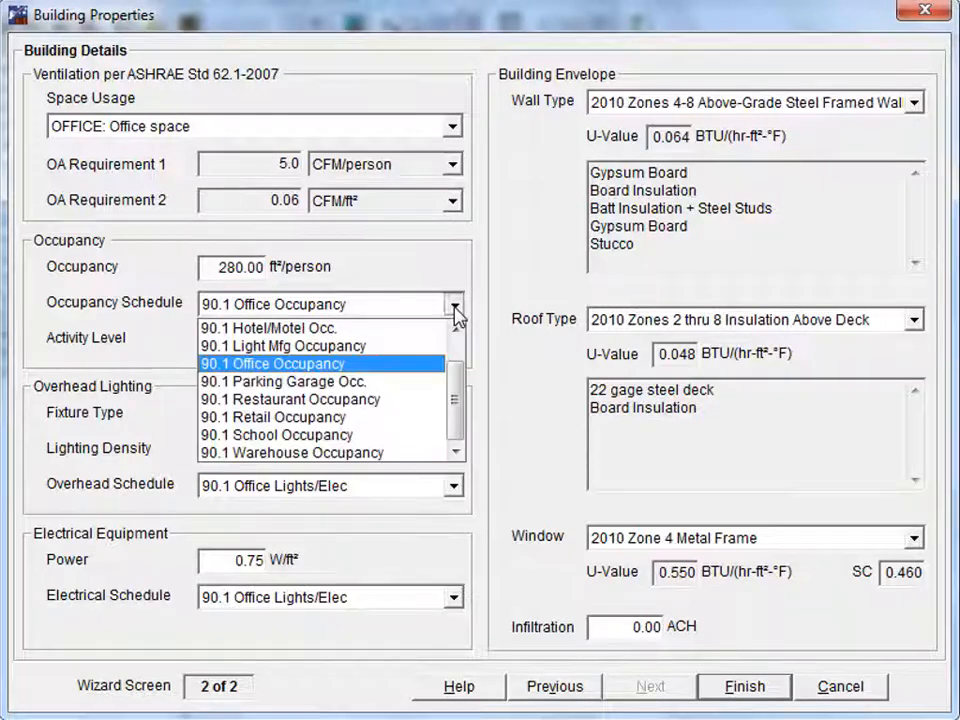
{"action": "left_click", "coordinate": [455, 307]}
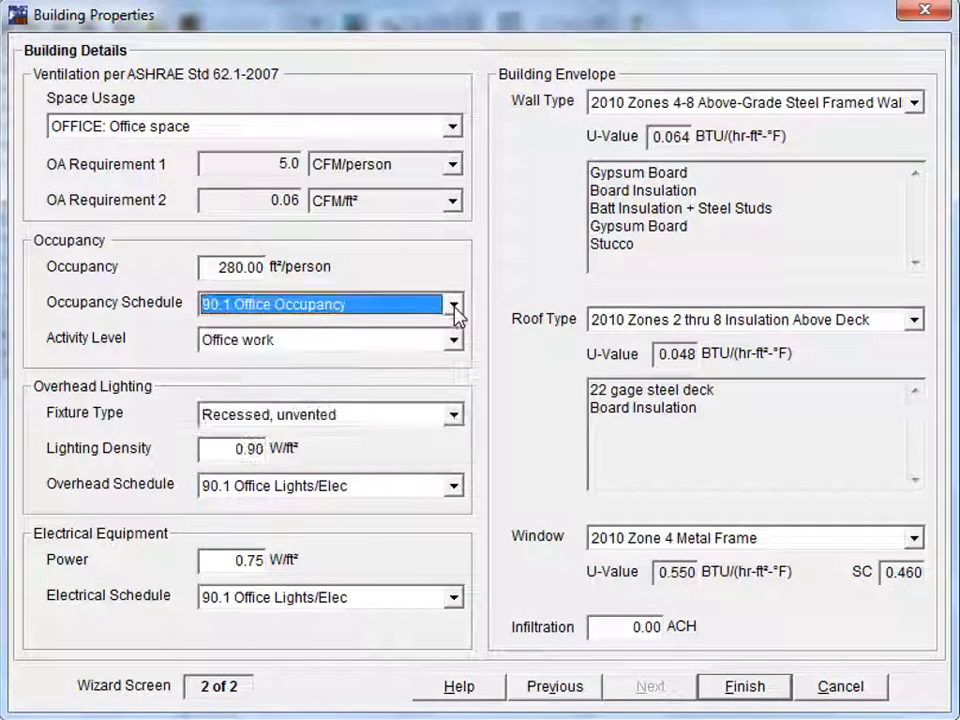
{"action": "left_click", "coordinate": [455, 342]}
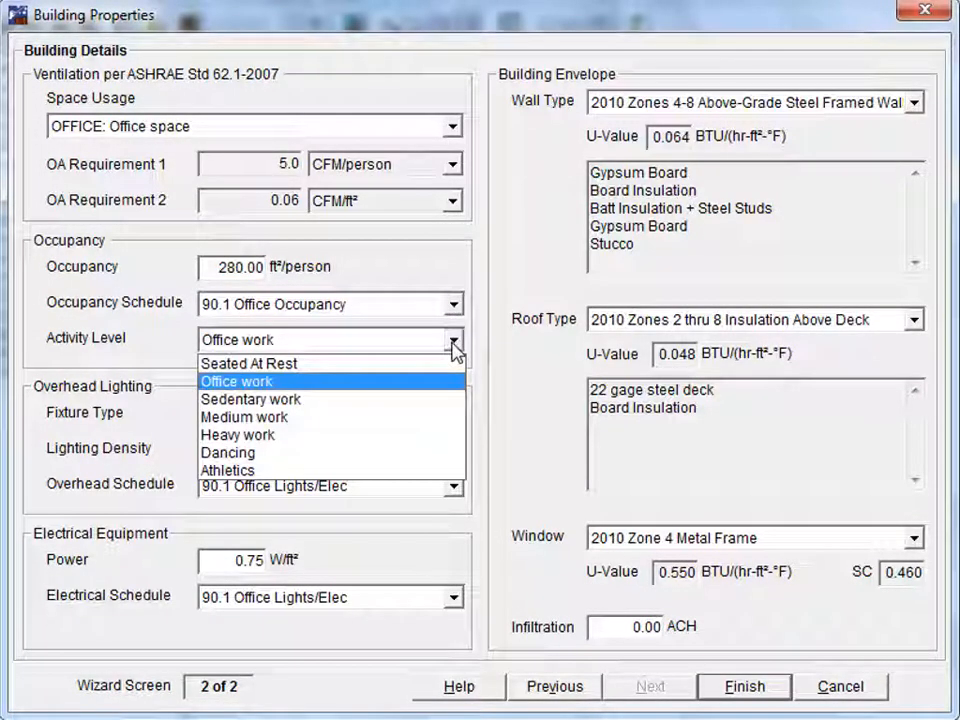
{"action": "left_click", "coordinate": [455, 345]}
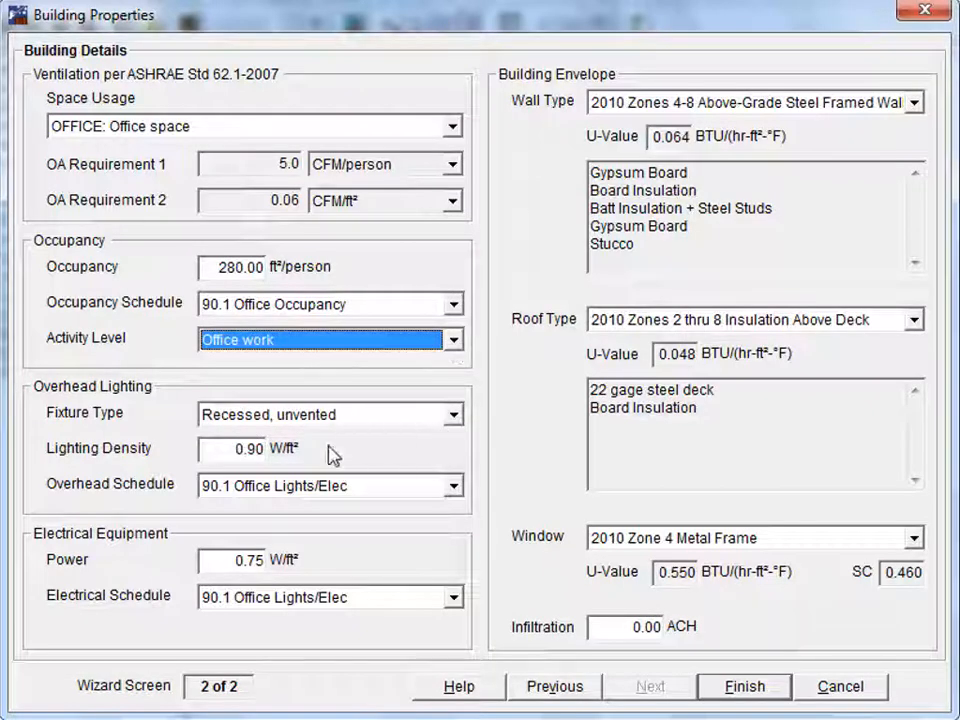
{"action": "left_click", "coordinate": [455, 487]}
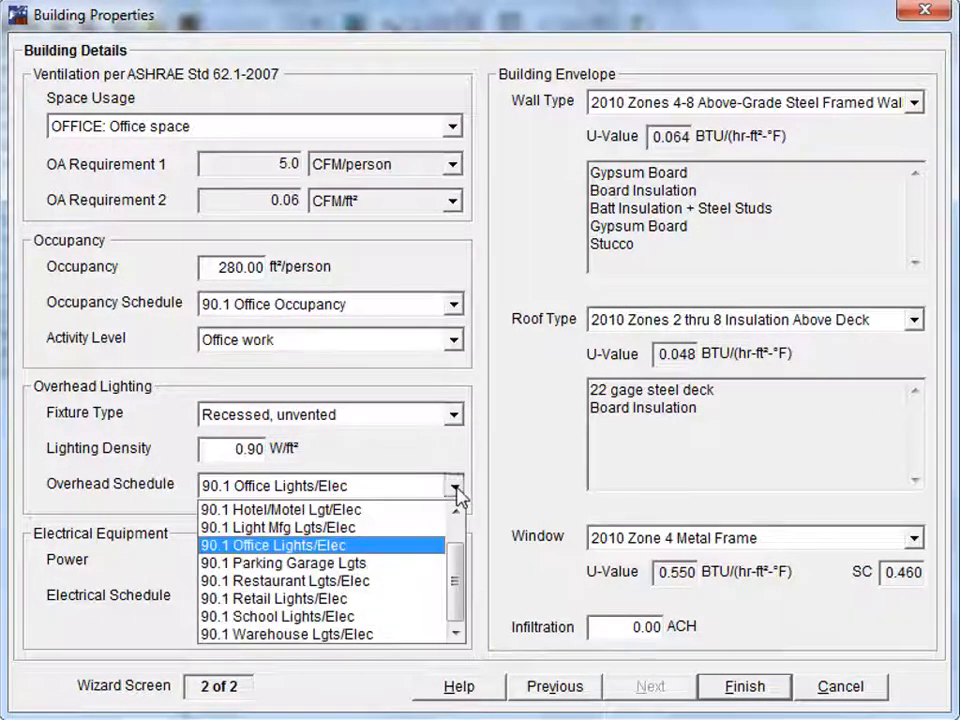
{"action": "left_click", "coordinate": [456, 489]}
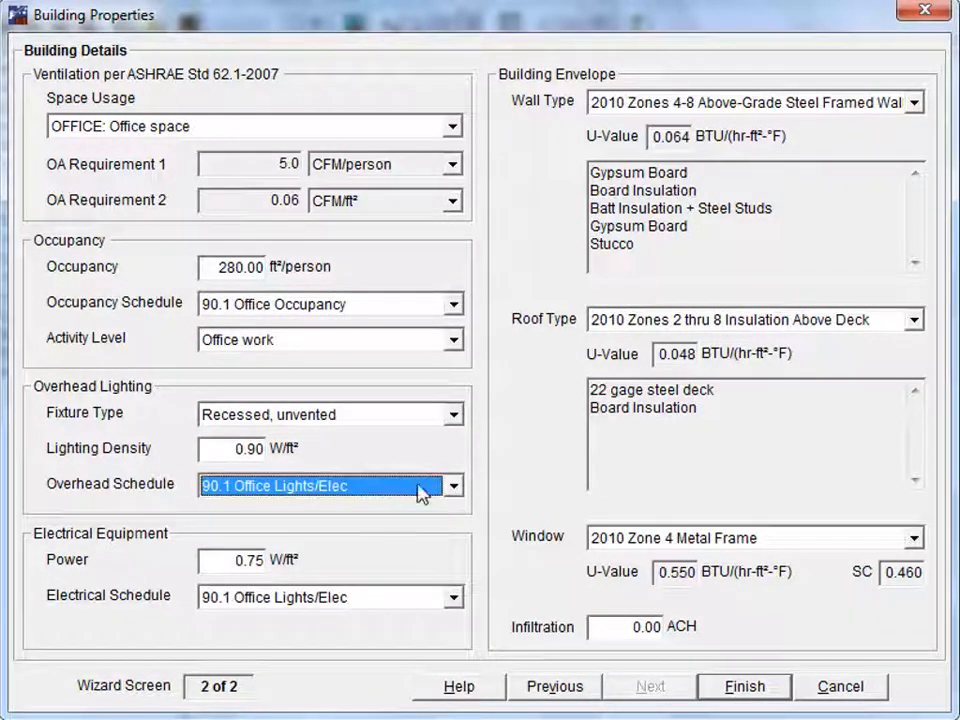
{"action": "double_click", "coordinate": [239, 449]}
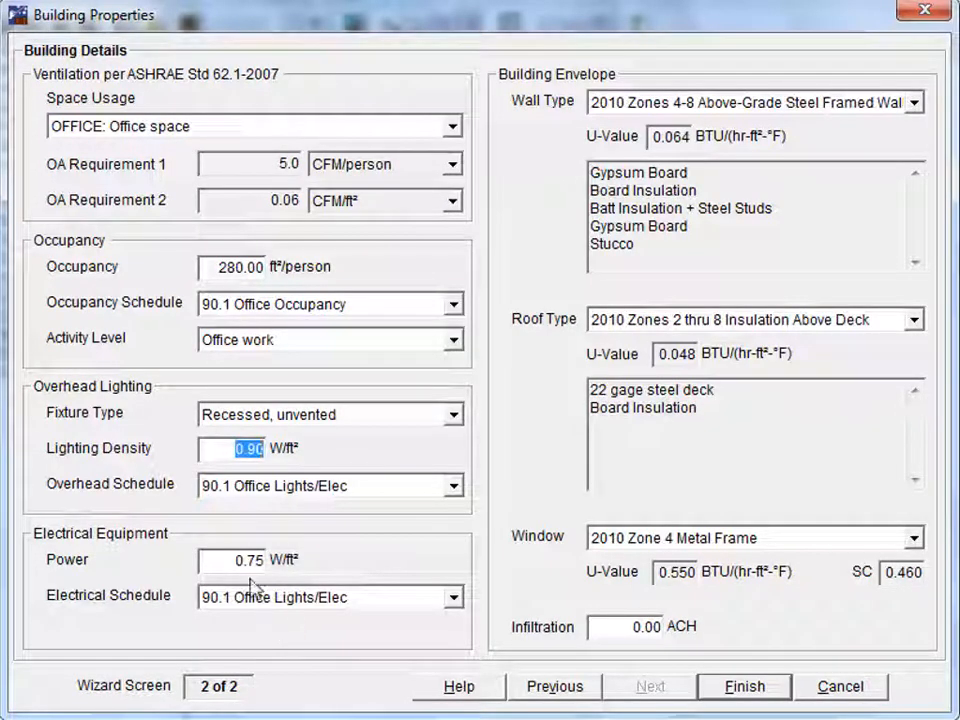
{"action": "left_click_drag", "start_coordinate": [229, 559], "coordinate": [325, 556]}
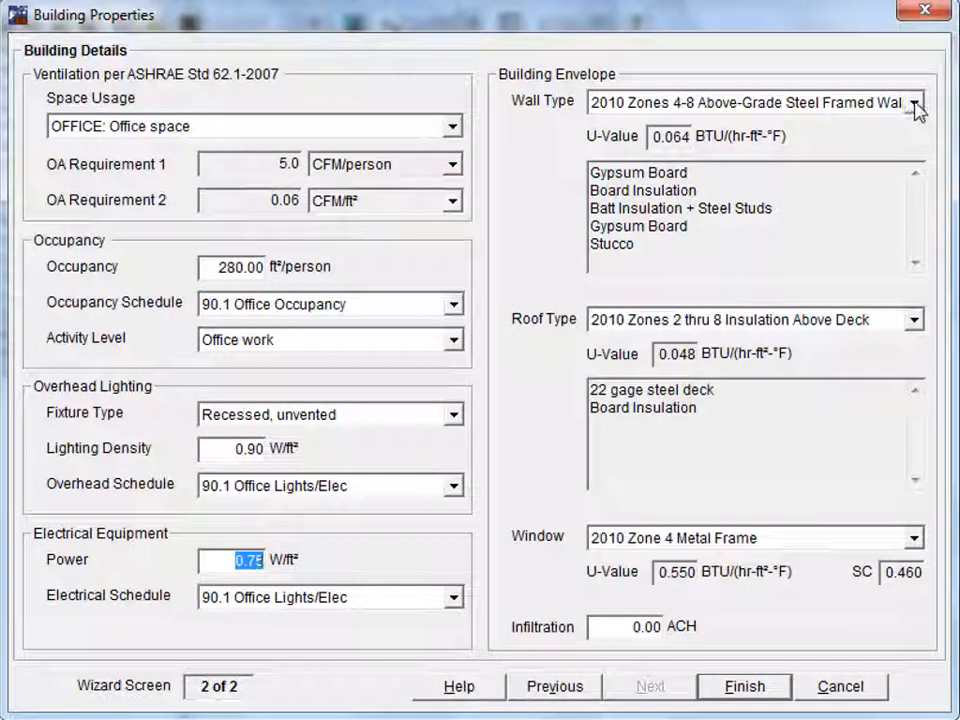
Review the roof type, window and infiltration settings of the building envelope, and finish the building properties
{"action": "left_click", "coordinate": [915, 320]}
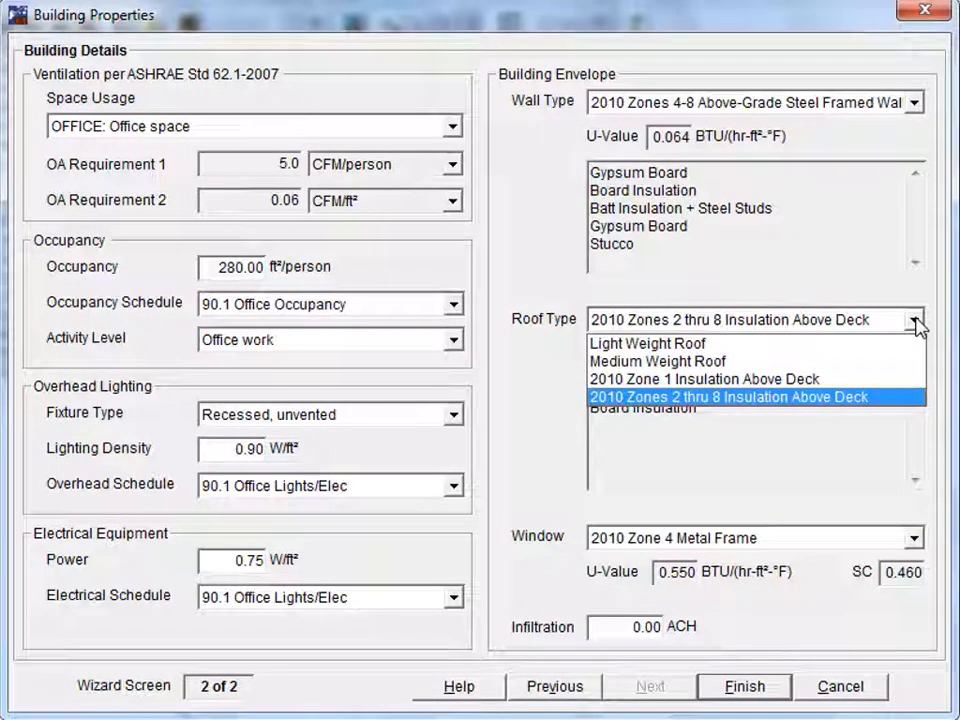
{"action": "left_click", "coordinate": [916, 323]}
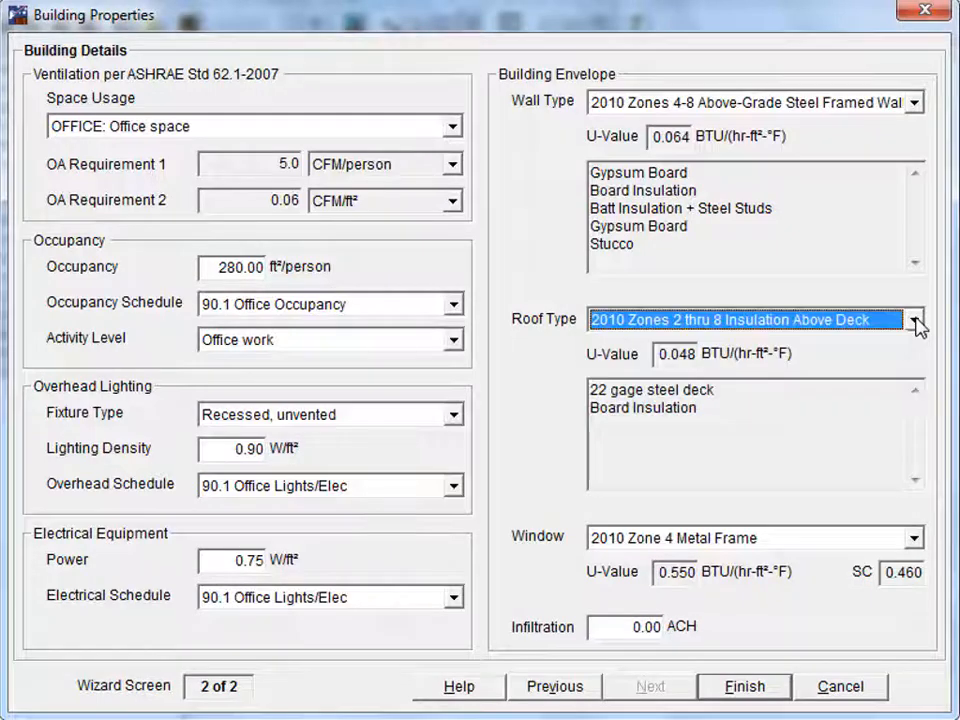
{"action": "left_click", "coordinate": [914, 540]}
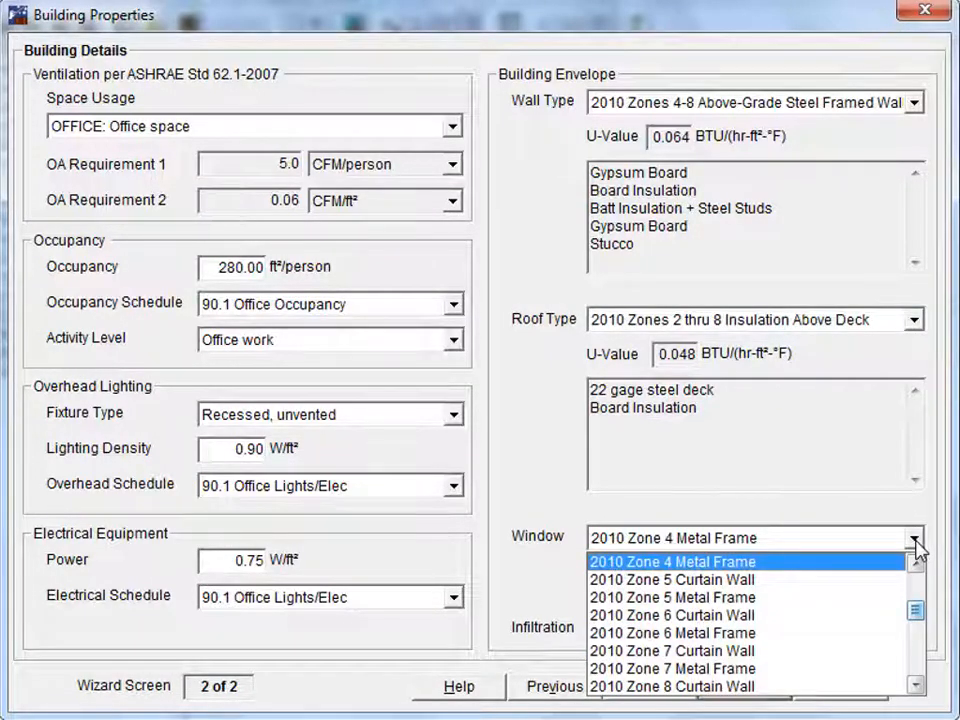
{"action": "left_click", "coordinate": [918, 545]}
{"action": "left_click", "coordinate": [610, 627]}
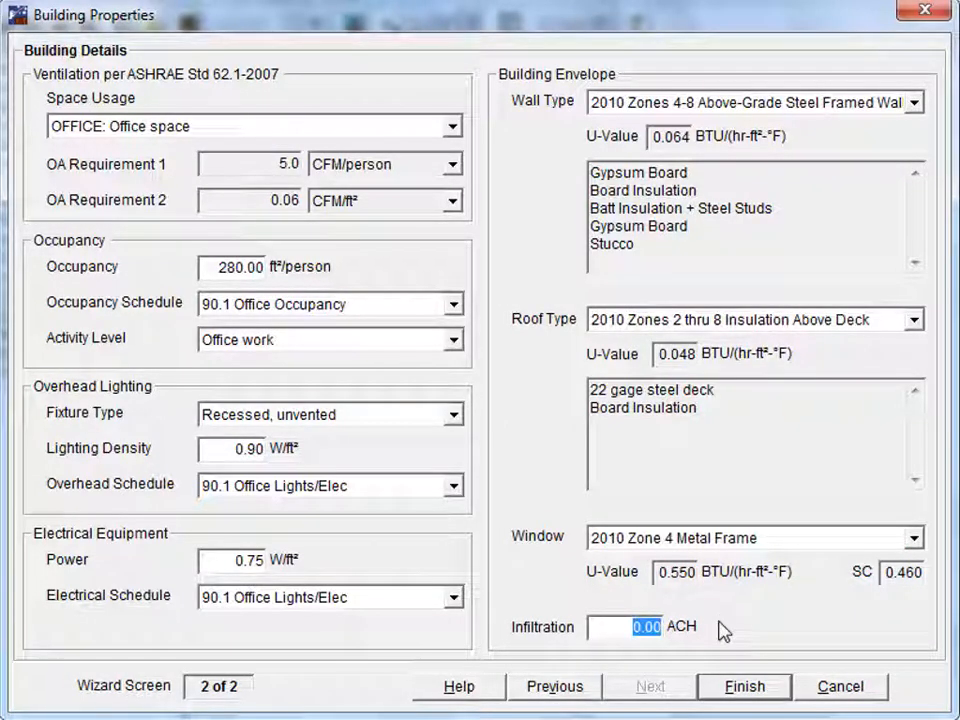
{"action": "left_click", "coordinate": [745, 687]}
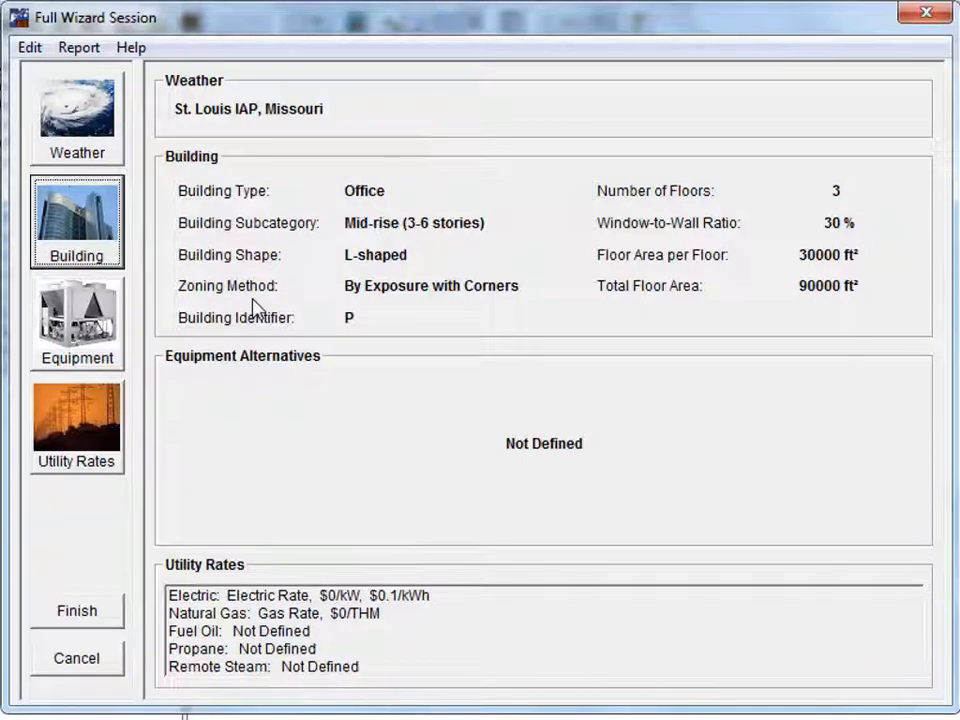
Add an equipment alternative named VAV and set its equipment type to Chilled Water AHUs
{"action": "left_click", "coordinate": [85, 322]}
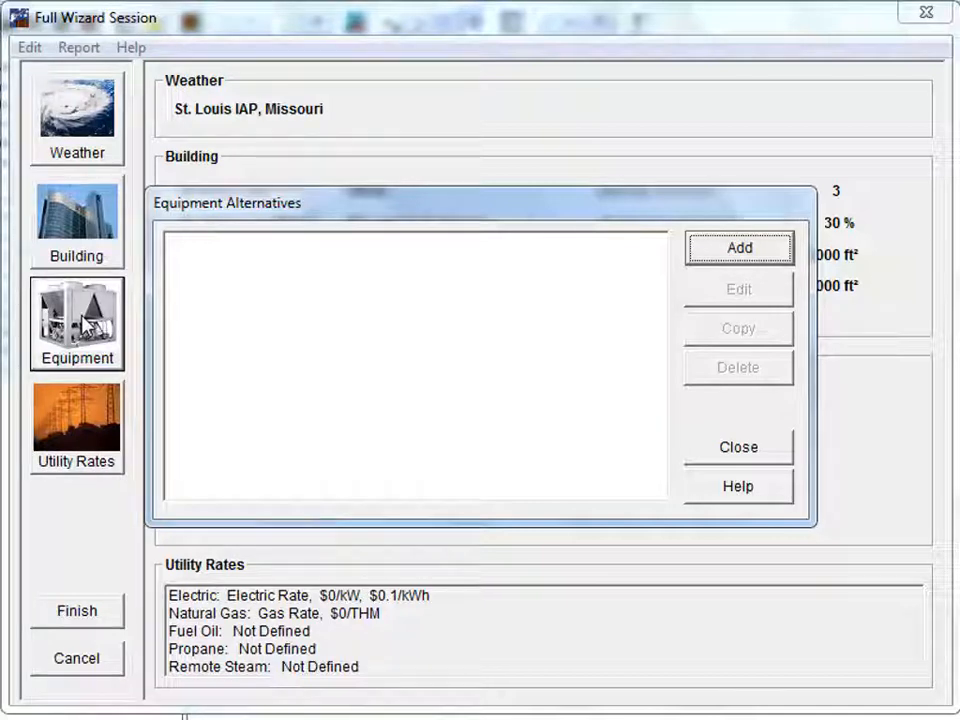
{"action": "left_click", "coordinate": [738, 251]}
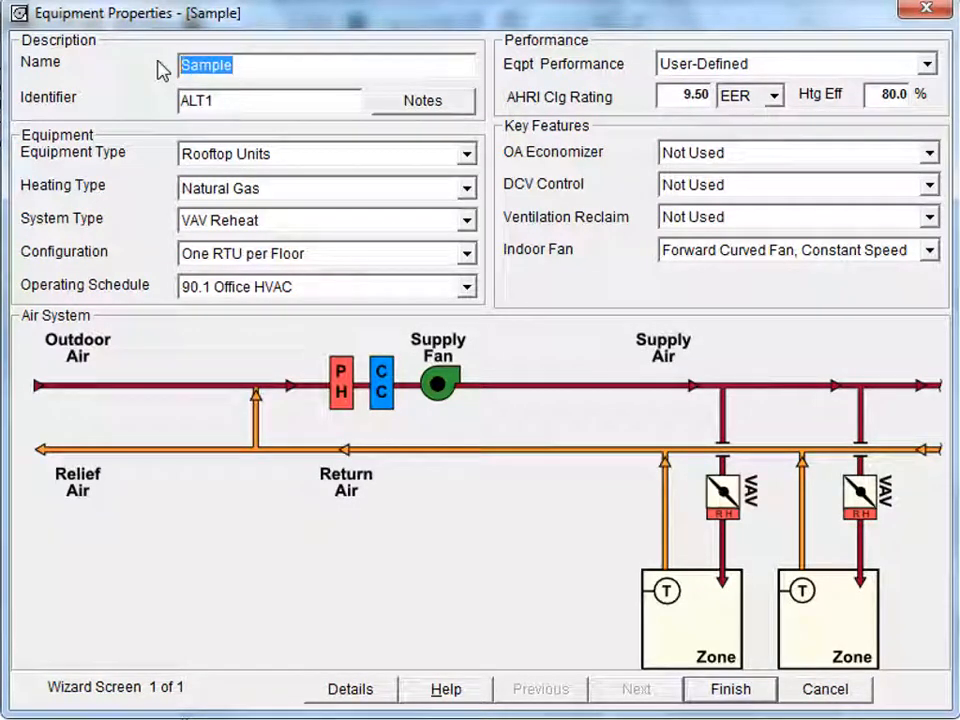
{"action": "type", "text": "VAV"}
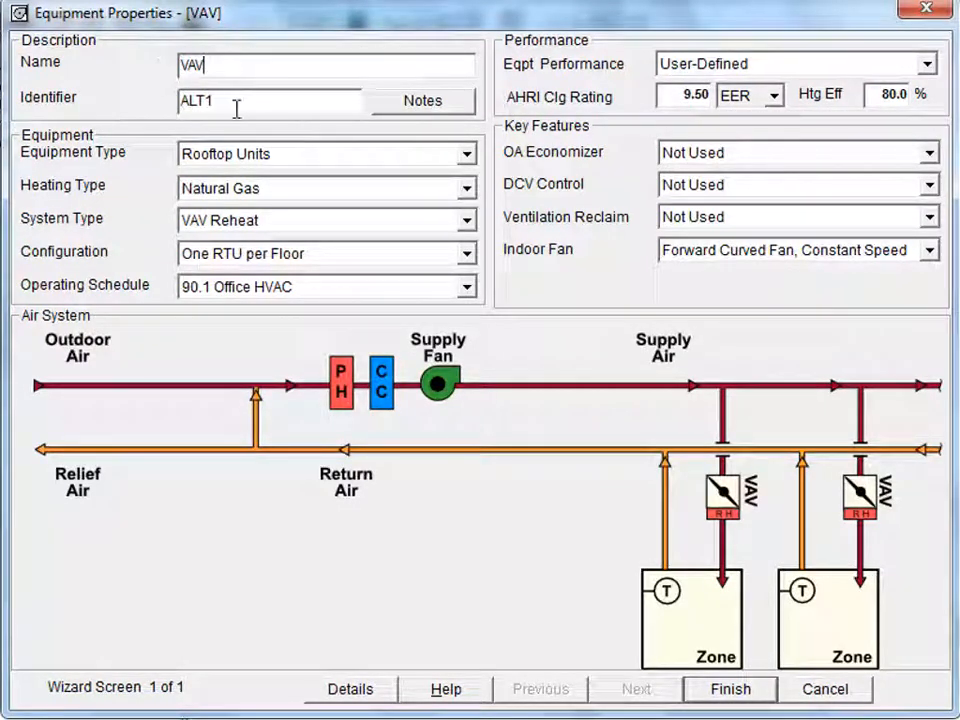
{"action": "left_click", "coordinate": [466, 154]}
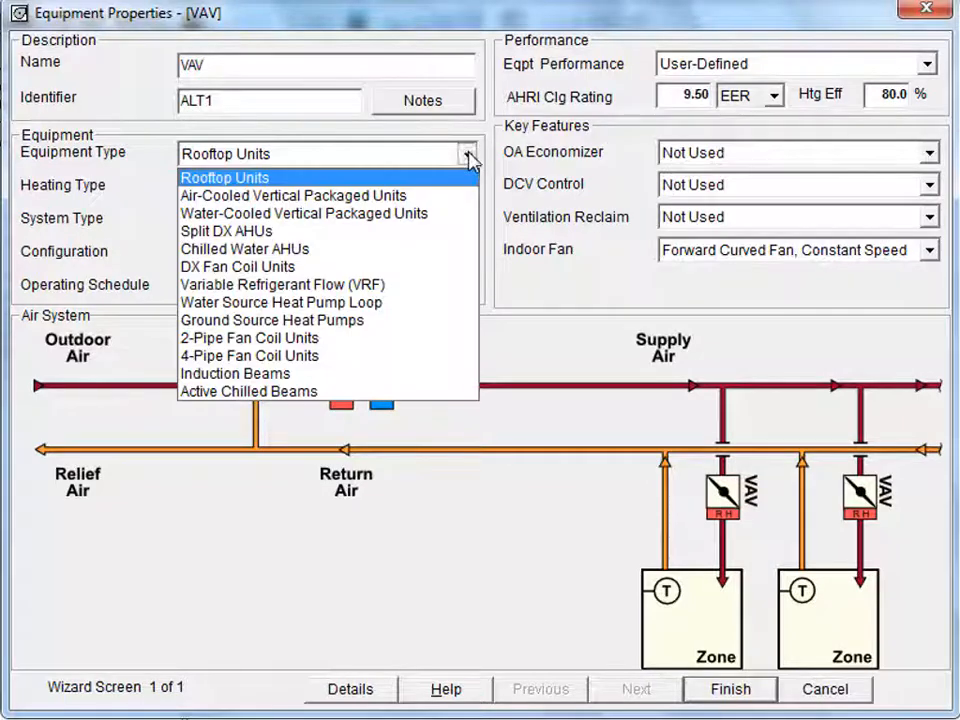
{"action": "left_click", "coordinate": [388, 250]}
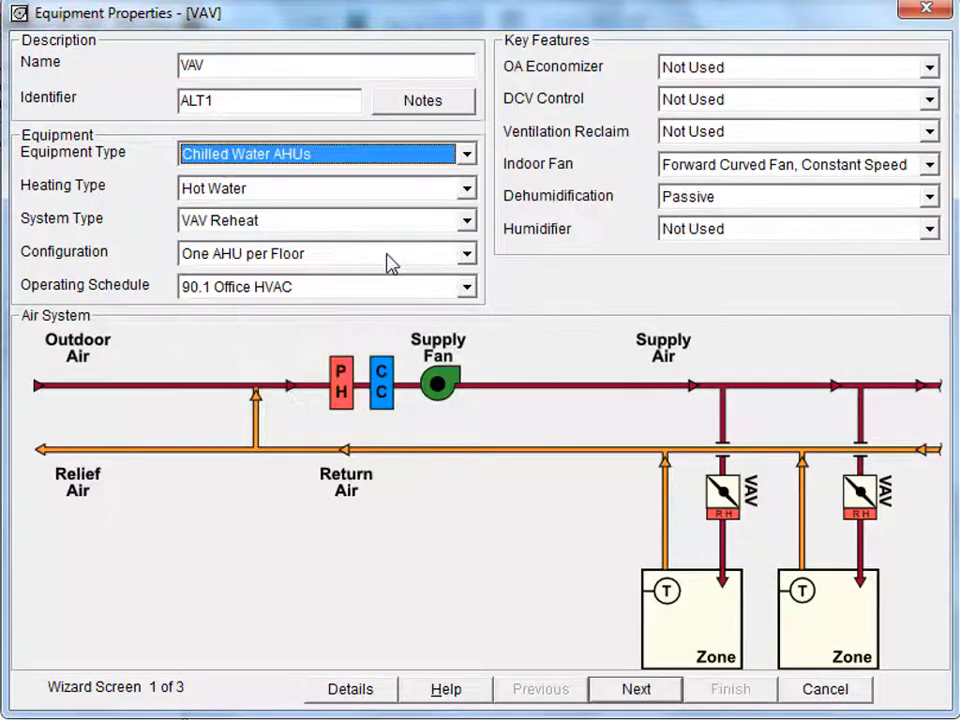
Check the system type, DCV control and ventilation reclaim options, and set the indoor fan to Forward Curved Fan, Variable Speed
{"action": "left_click", "coordinate": [469, 229]}
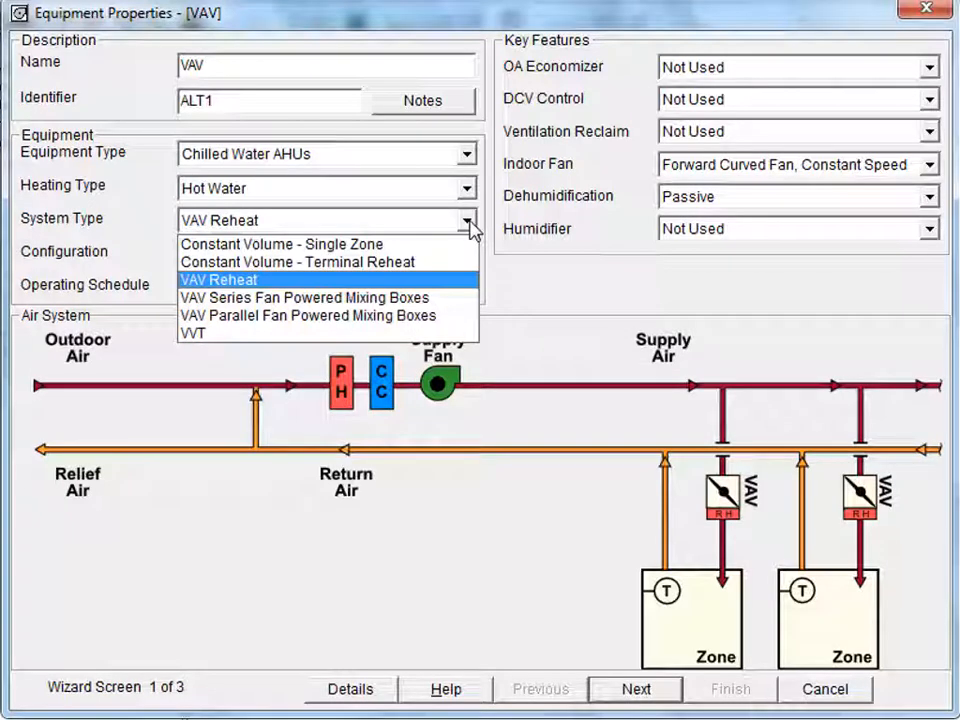
{"action": "left_click", "coordinate": [469, 229]}
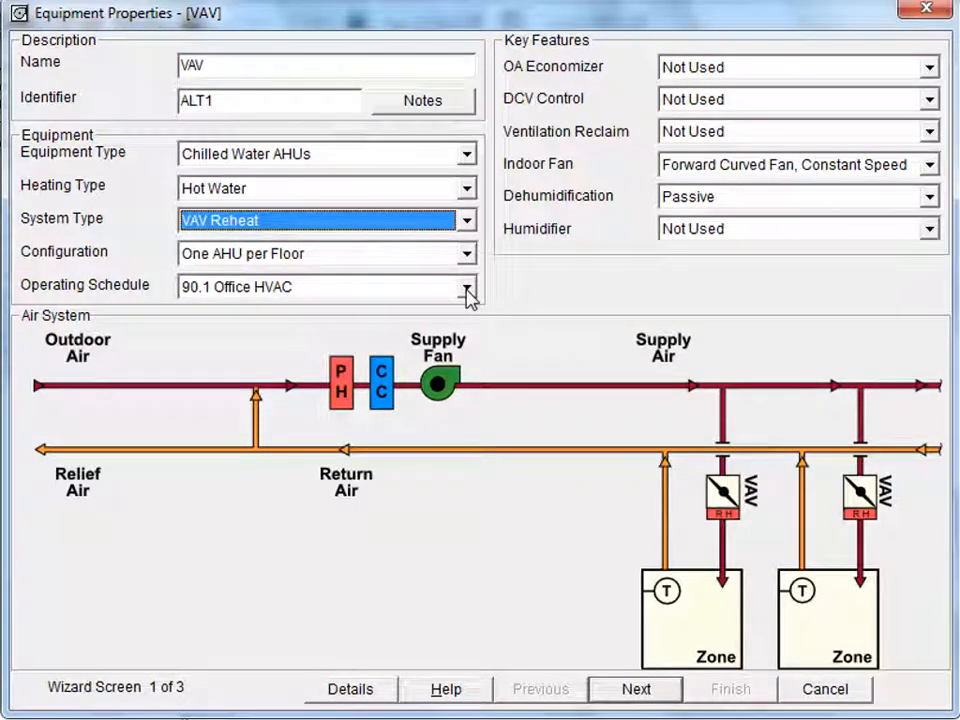
{"action": "left_click", "coordinate": [929, 99]}
{"action": "left_click", "coordinate": [929, 103]}
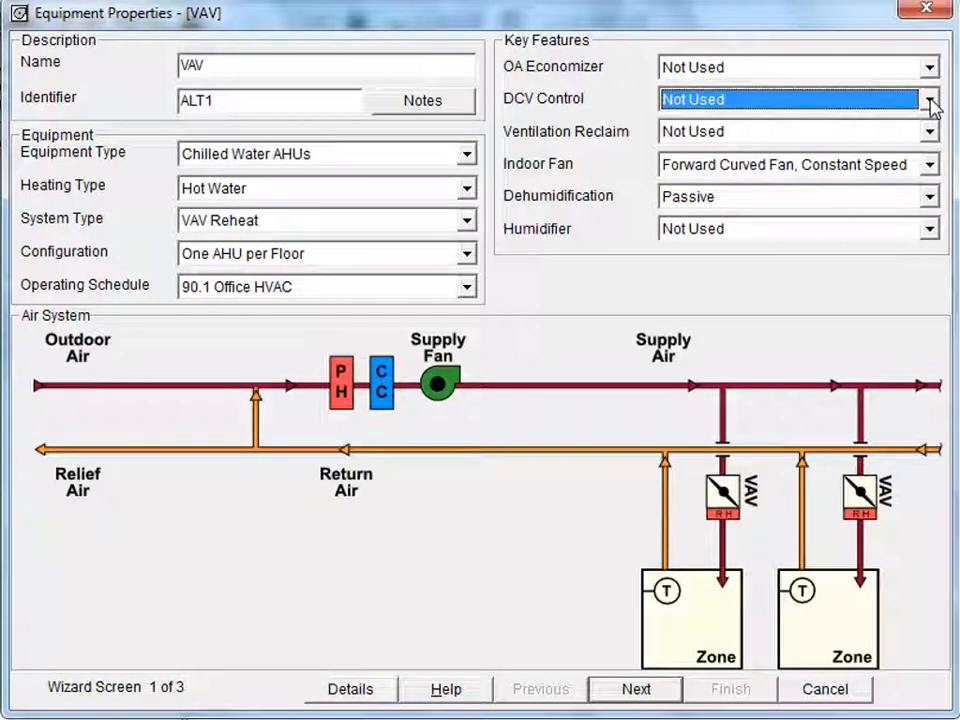
{"action": "left_click", "coordinate": [931, 133]}
{"action": "left_click", "coordinate": [931, 133]}
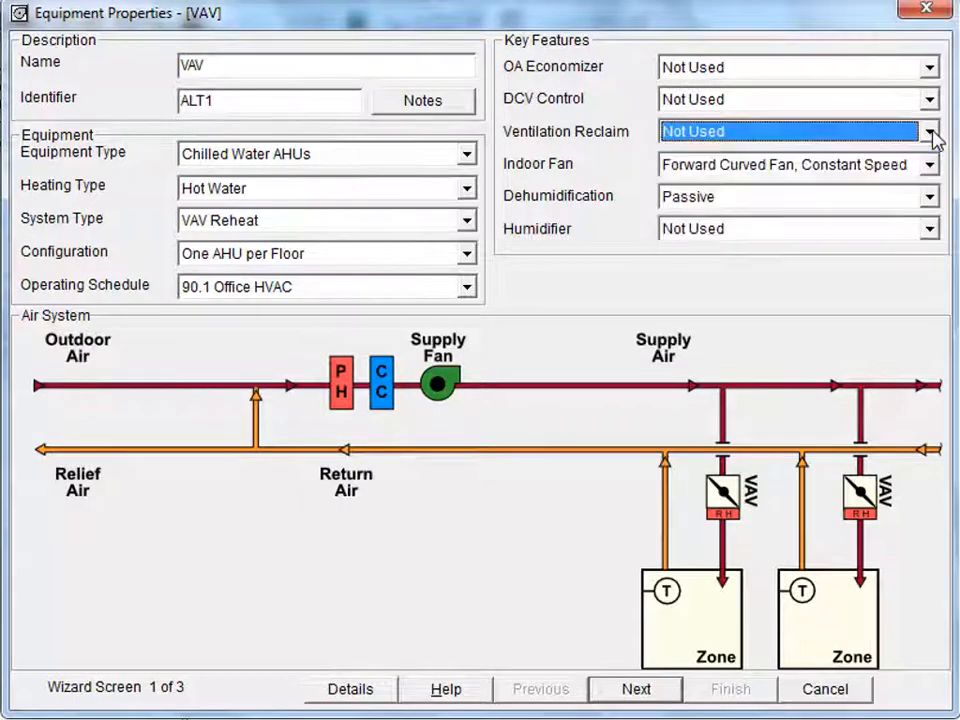
{"action": "left_click", "coordinate": [931, 165]}
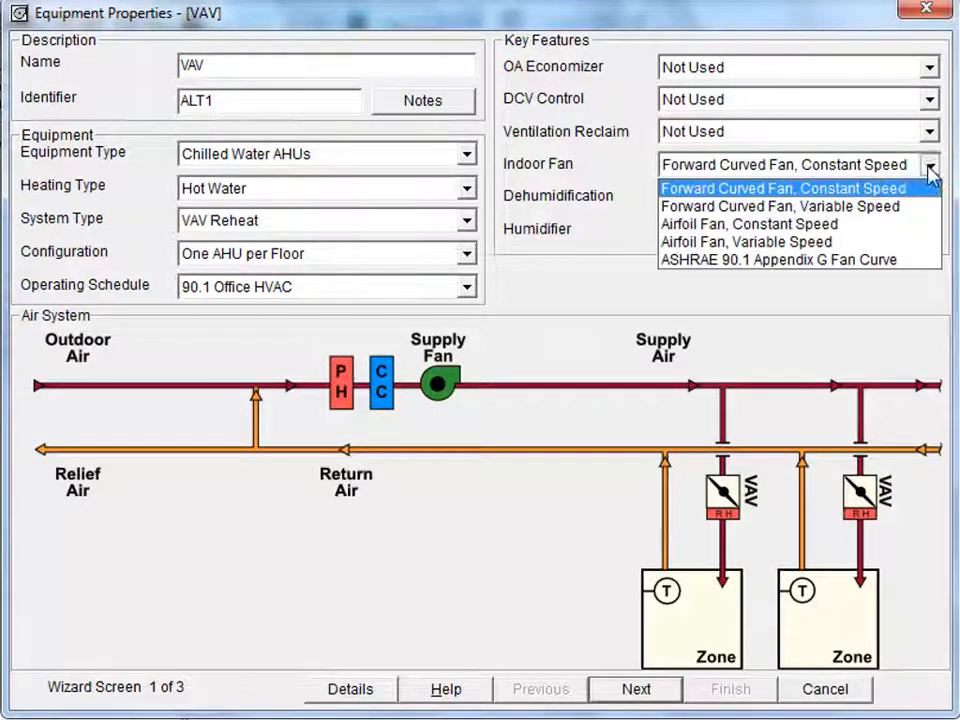
{"action": "left_click", "coordinate": [880, 207]}
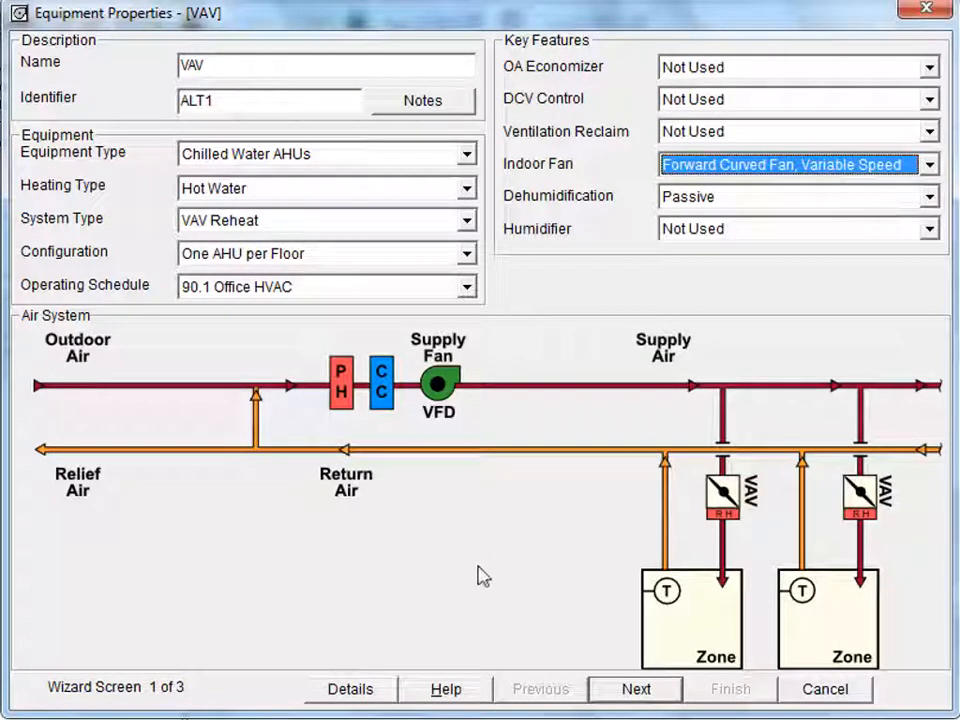
Set the supply fan performance to 3 in wg in the VAV alternative's system and equipment details
{"action": "left_click", "coordinate": [366, 692]}
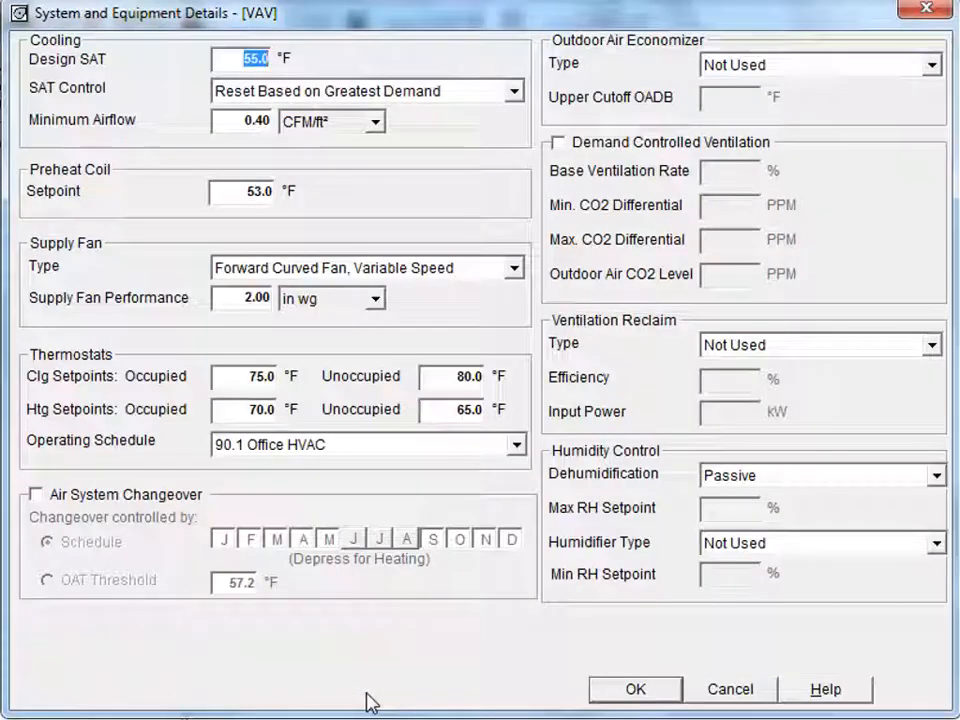
{"action": "double_click", "coordinate": [276, 298]}
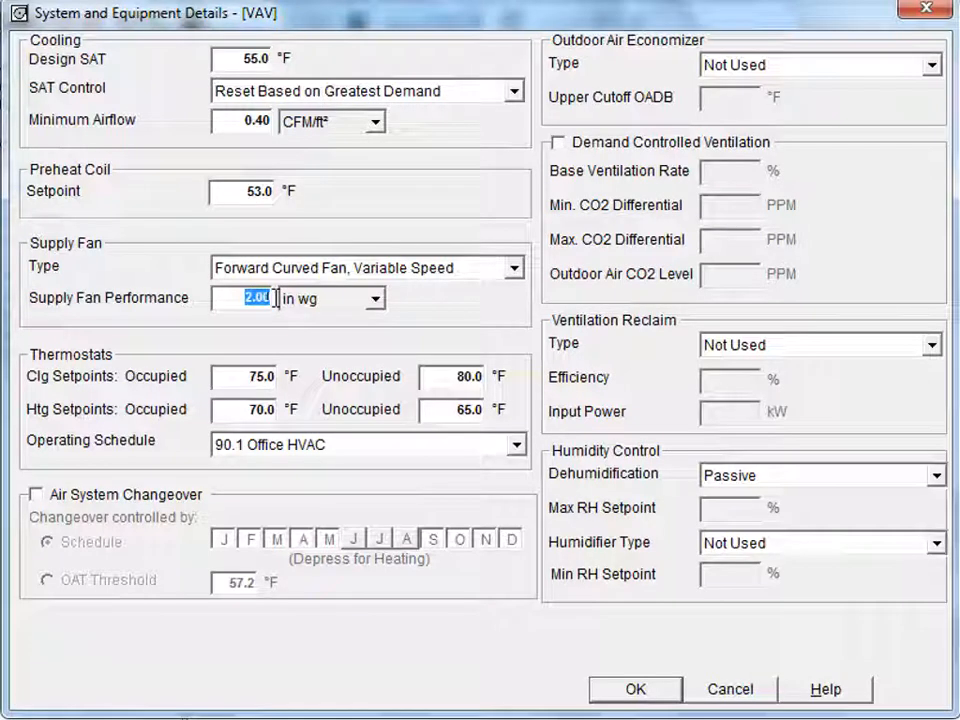
{"action": "type", "text": "3"}
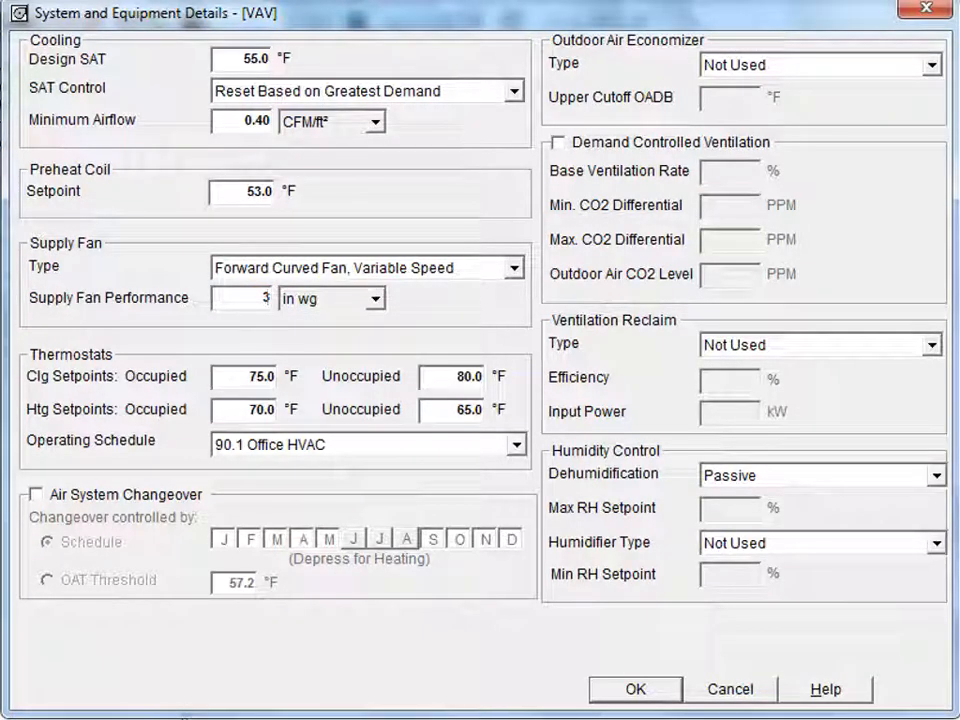
{"action": "left_click", "coordinate": [638, 693]}
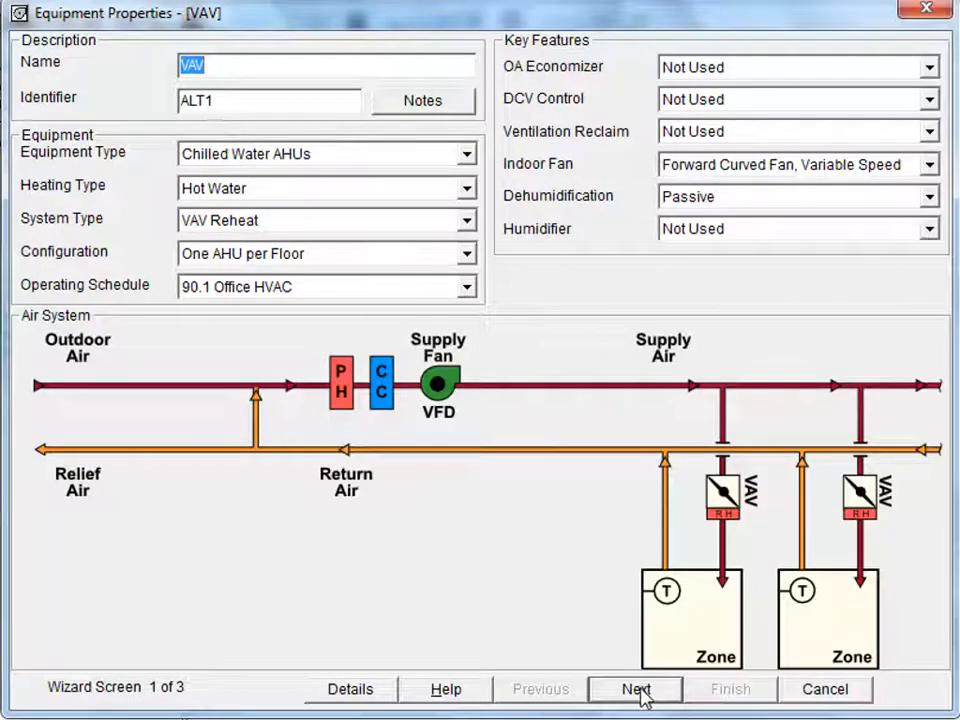
Continue to the chiller plant configuration and set the number of units to 1 Chiller
{"action": "left_click", "coordinate": [638, 690]}
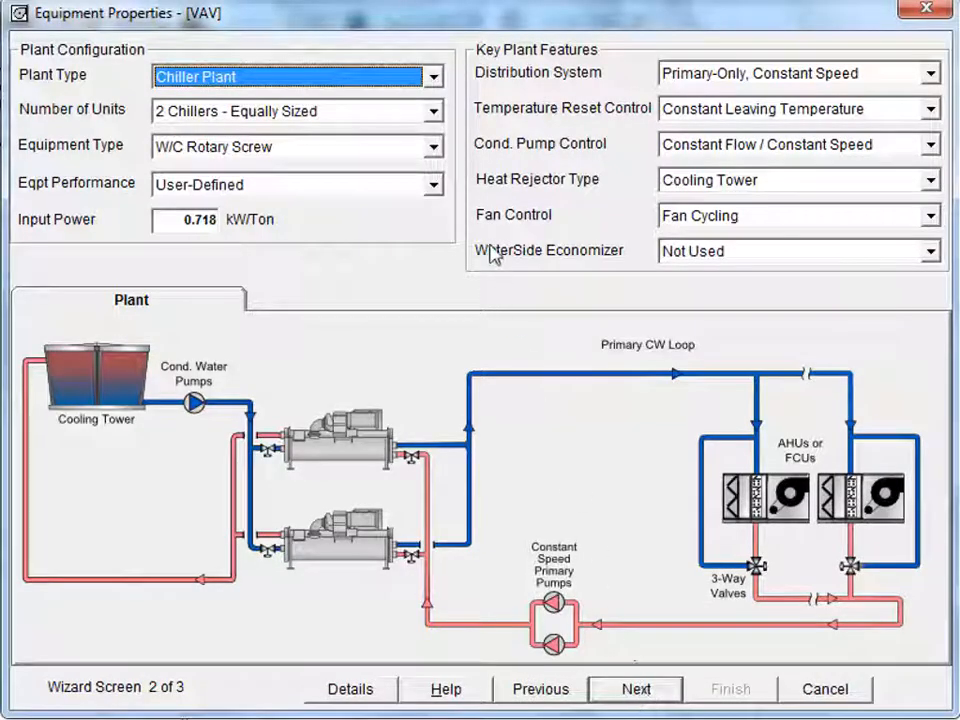
{"action": "left_click", "coordinate": [434, 111]}
{"action": "left_click", "coordinate": [326, 133]}
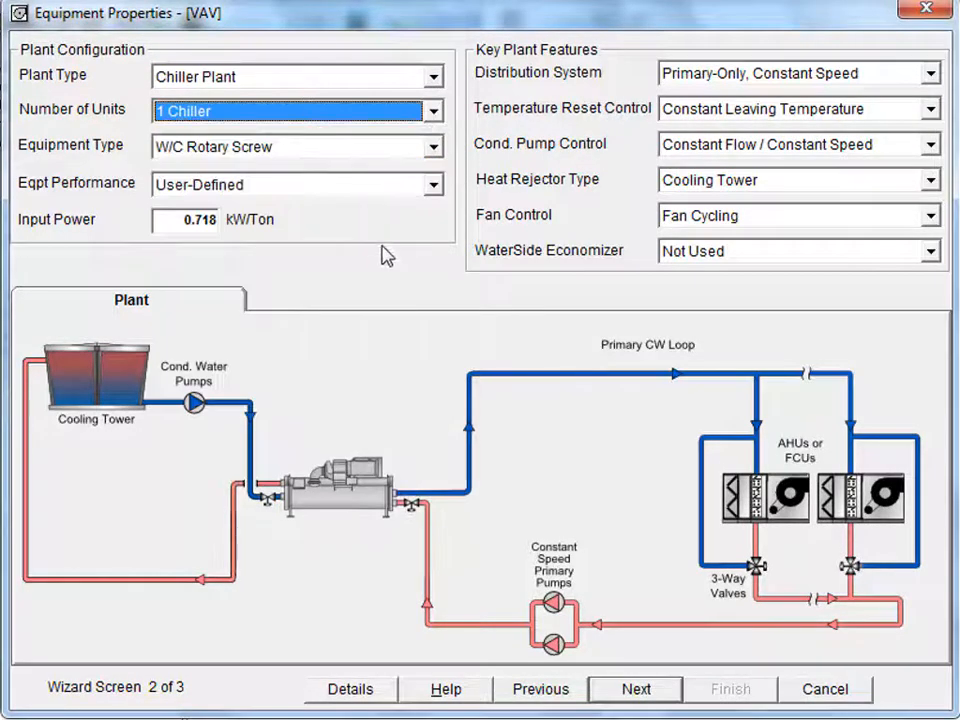
{"action": "double_click", "coordinate": [186, 219]}
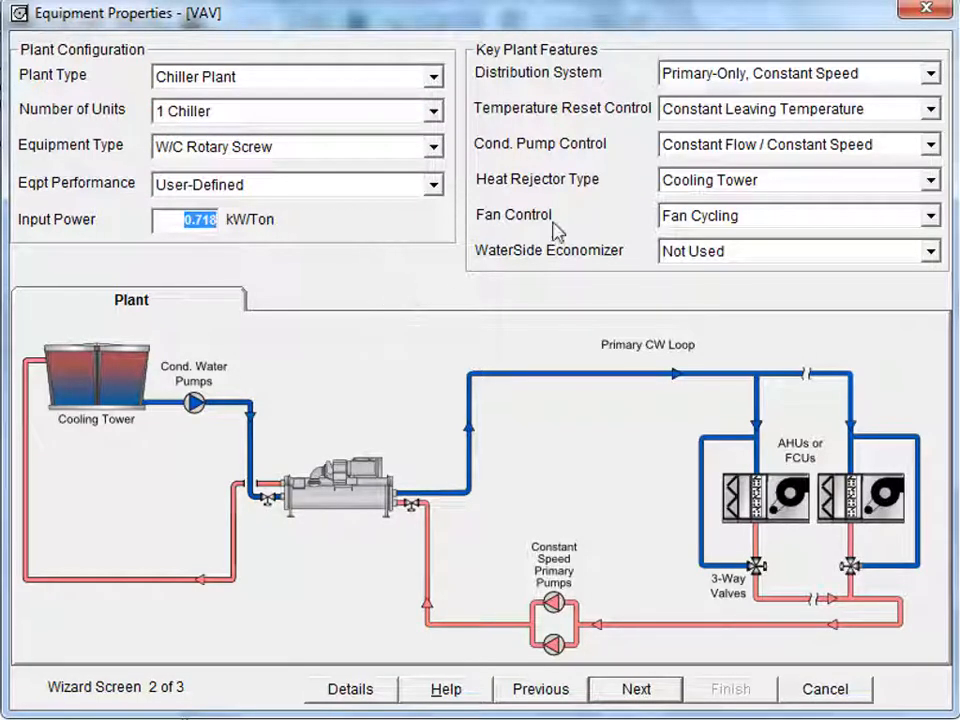
Set the chiller plant's temperature reset control to Reset by OADB and its fan control to Variable Speed Fan
{"action": "left_click", "coordinate": [929, 76]}
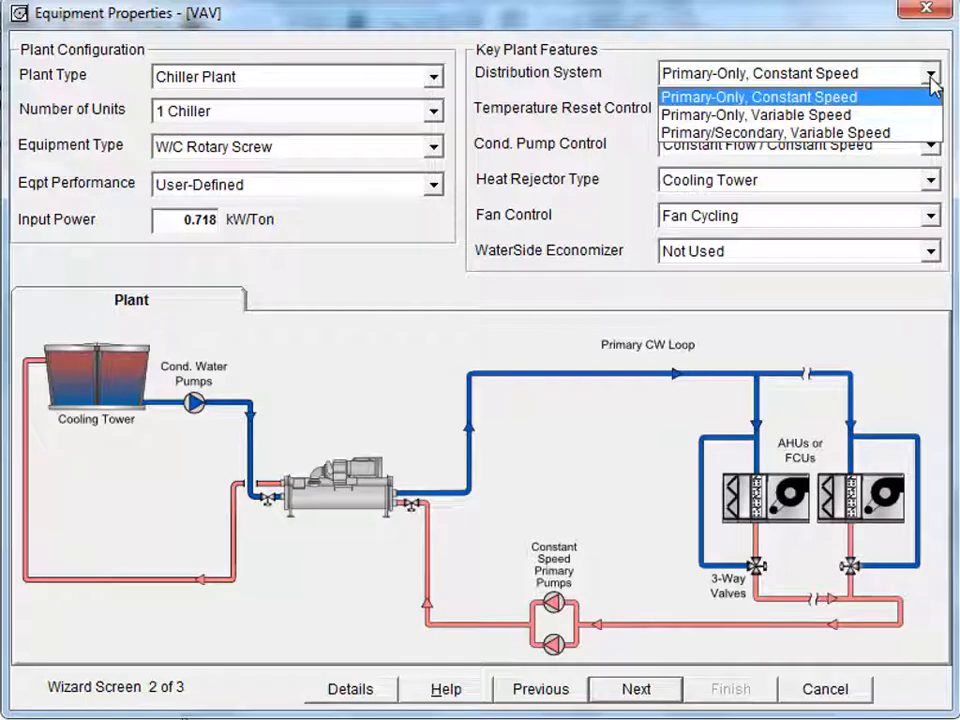
{"action": "left_click", "coordinate": [932, 95]}
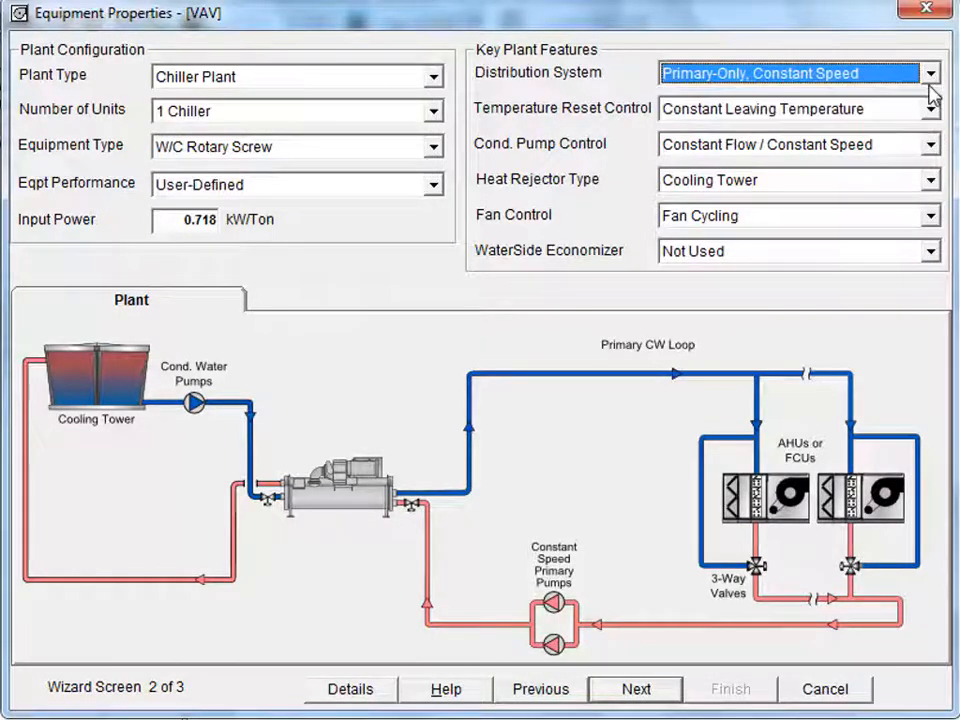
{"action": "left_click", "coordinate": [931, 110]}
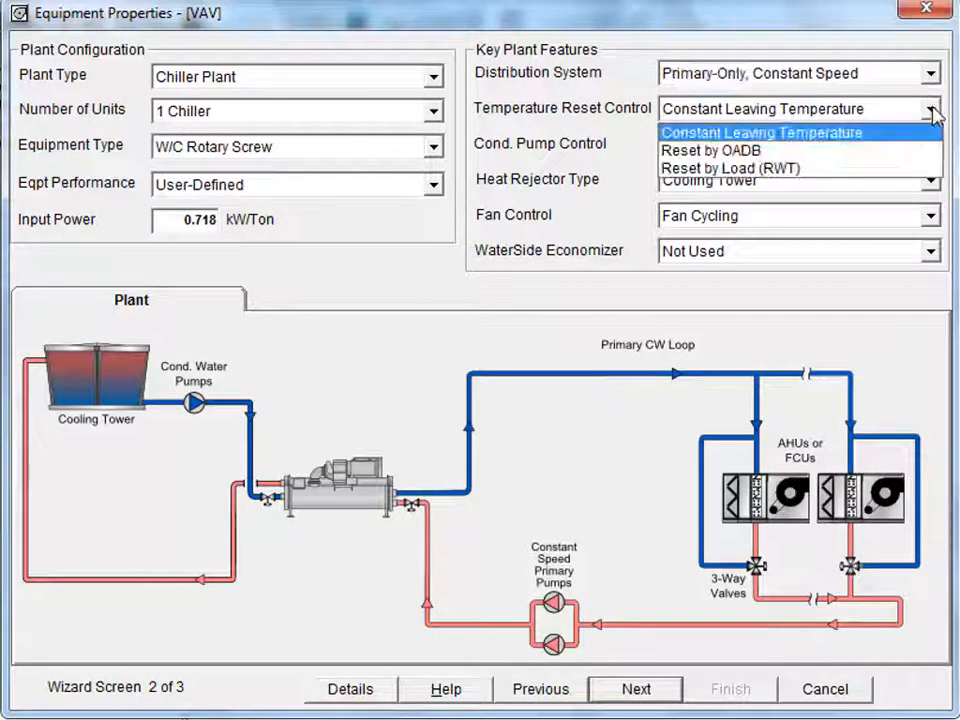
{"action": "left_click", "coordinate": [889, 152]}
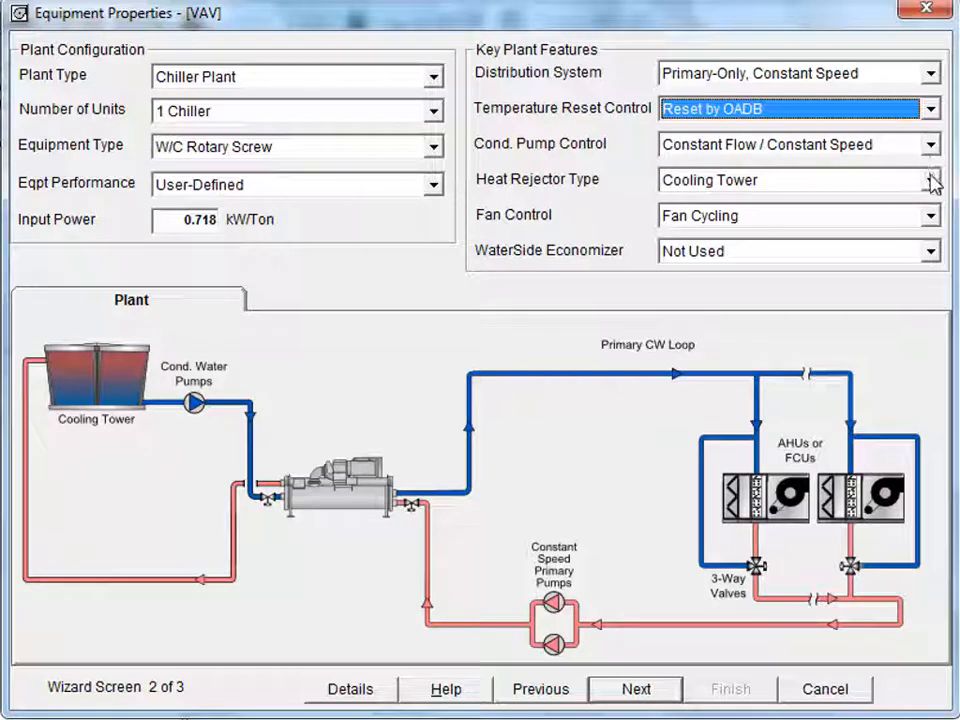
{"action": "left_click", "coordinate": [932, 182]}
{"action": "left_click", "coordinate": [930, 181]}
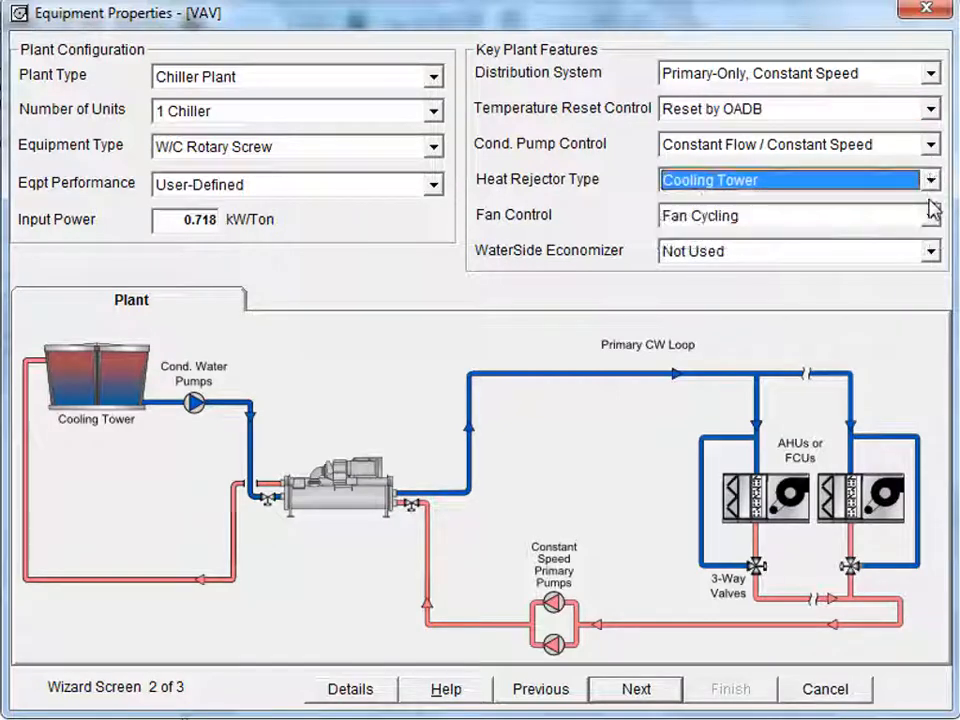
{"action": "left_click", "coordinate": [930, 216]}
{"action": "left_click", "coordinate": [843, 312]}
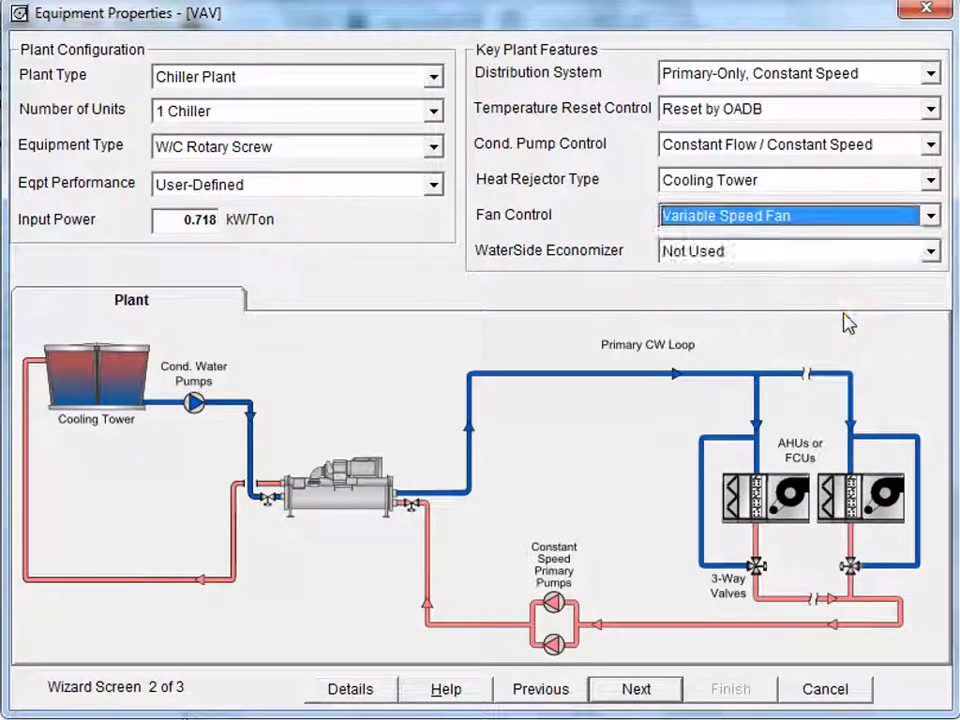
Set the oversizing factor to 0% in the chiller plant details and accept them
{"action": "left_click", "coordinate": [368, 692]}
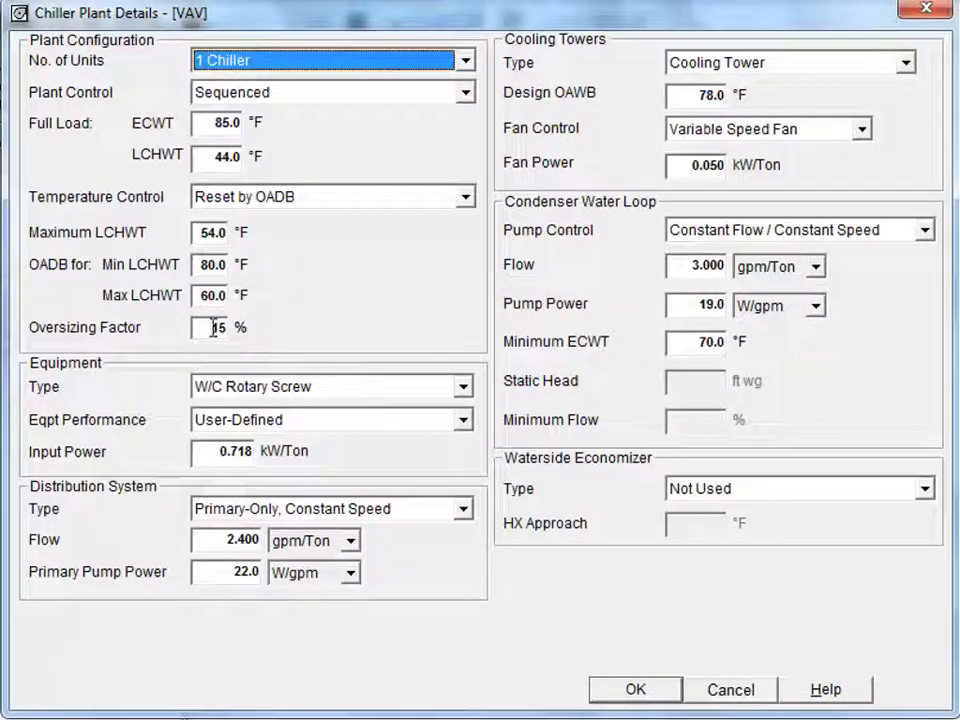
{"action": "left_click_drag", "start_coordinate": [212, 327], "coordinate": [256, 336]}
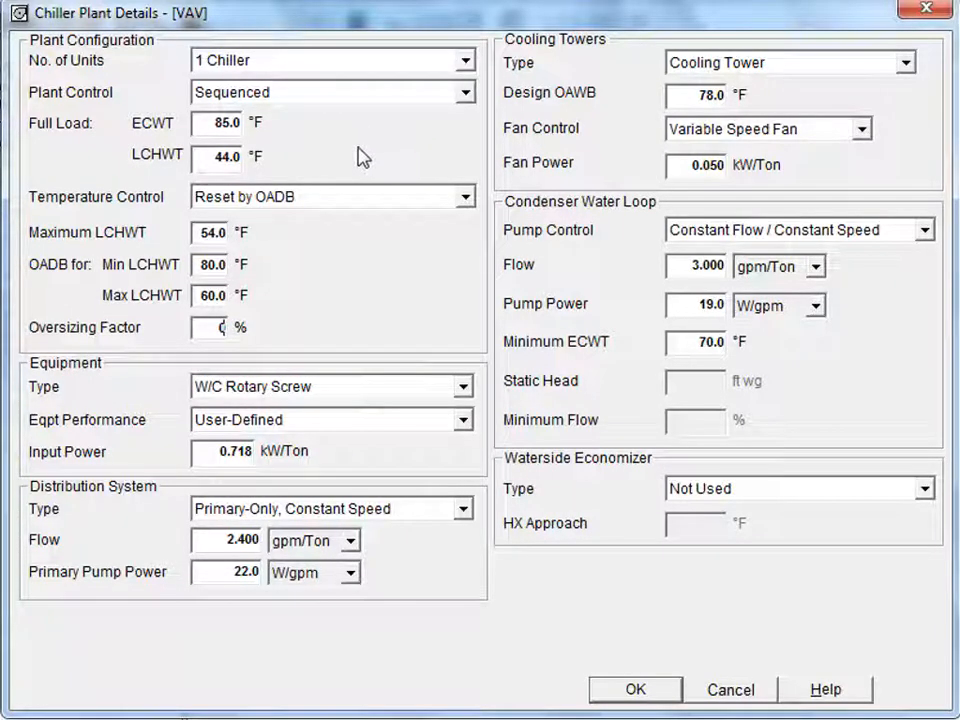
{"action": "left_click_drag", "start_coordinate": [191, 156], "coordinate": [253, 154]}
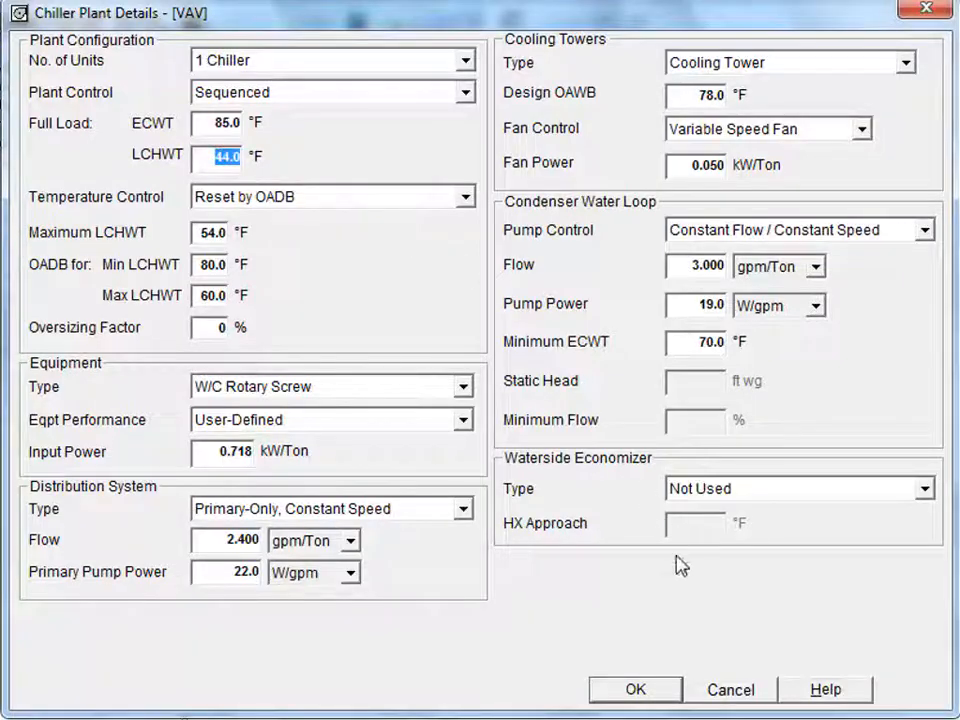
{"action": "left_click", "coordinate": [670, 690]}
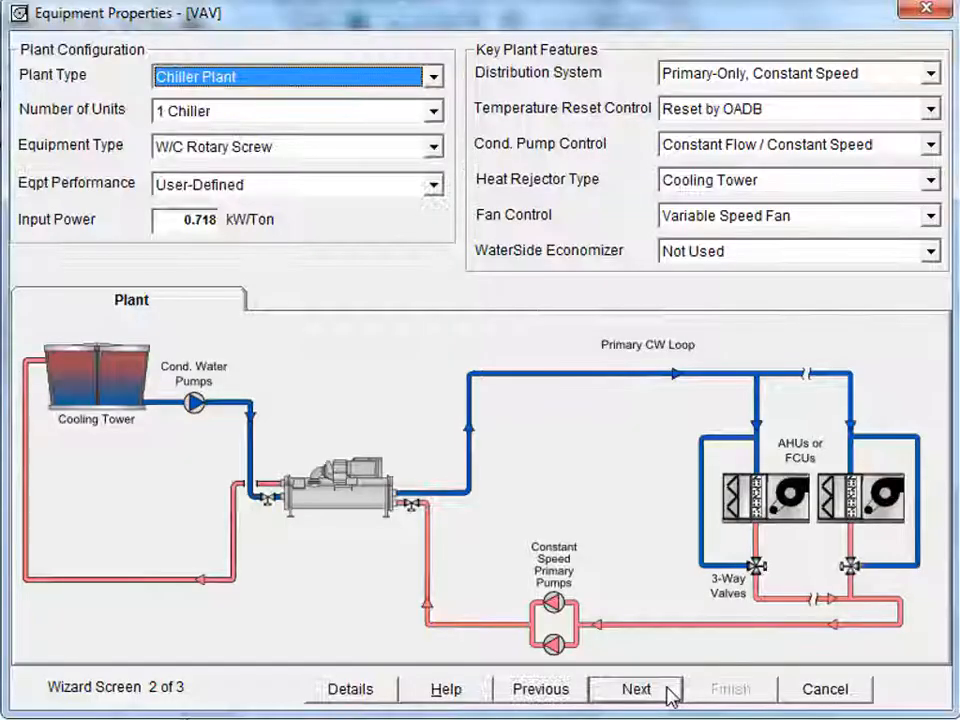
Continue to the heating plant configuration and set the boiler efficiency to 90%
{"action": "left_click", "coordinate": [668, 689]}
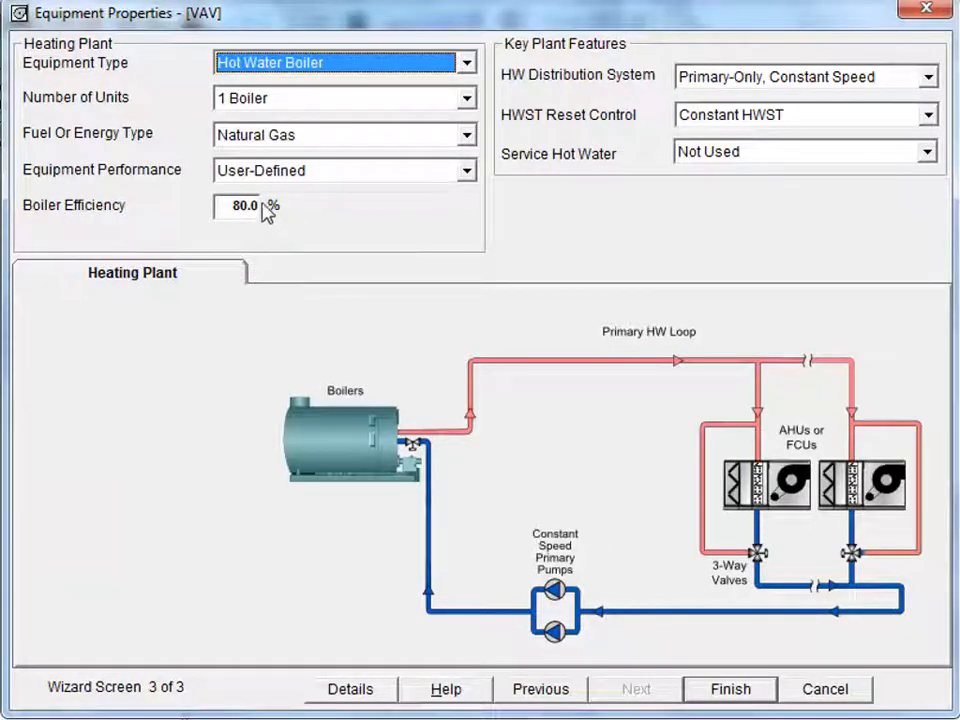
{"action": "left_click_drag", "start_coordinate": [221, 206], "coordinate": [308, 205]}
{"action": "type", "text": "90"}
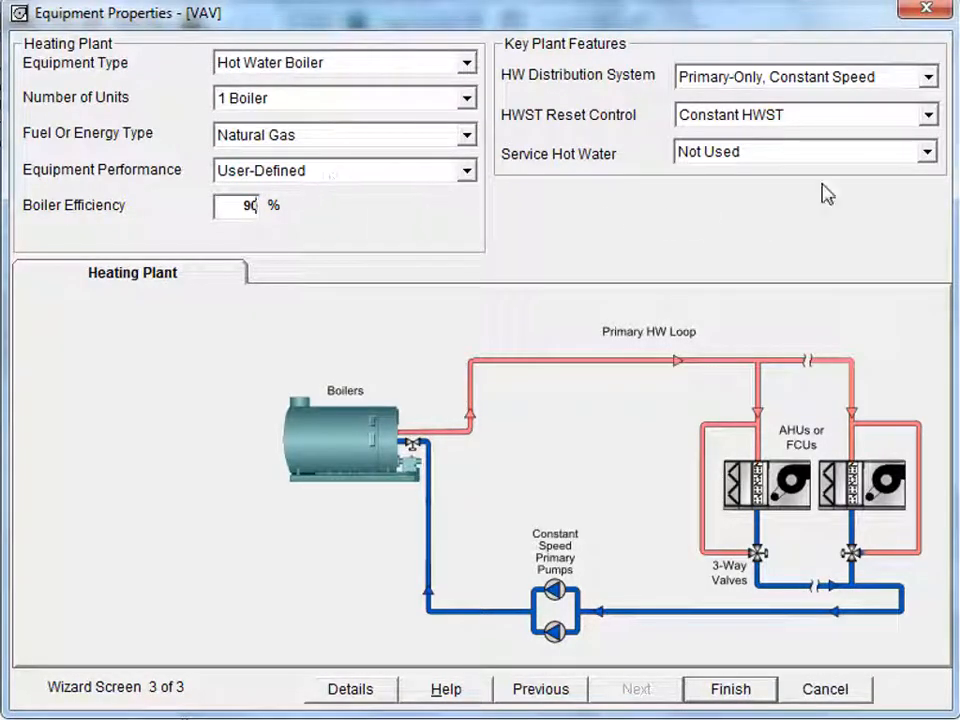
Set the heating plant's HWST reset control to Reset by OADB schedule and its oversizing factor to 0%, finishing the VAV alternative
{"action": "left_click", "coordinate": [929, 115]}
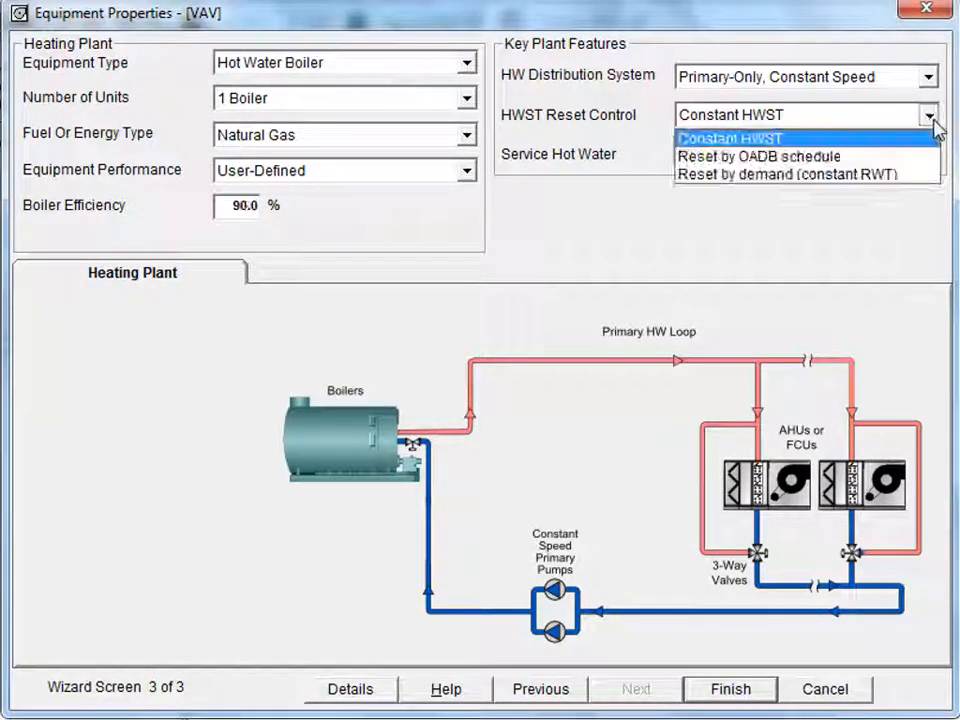
{"action": "left_click", "coordinate": [898, 158]}
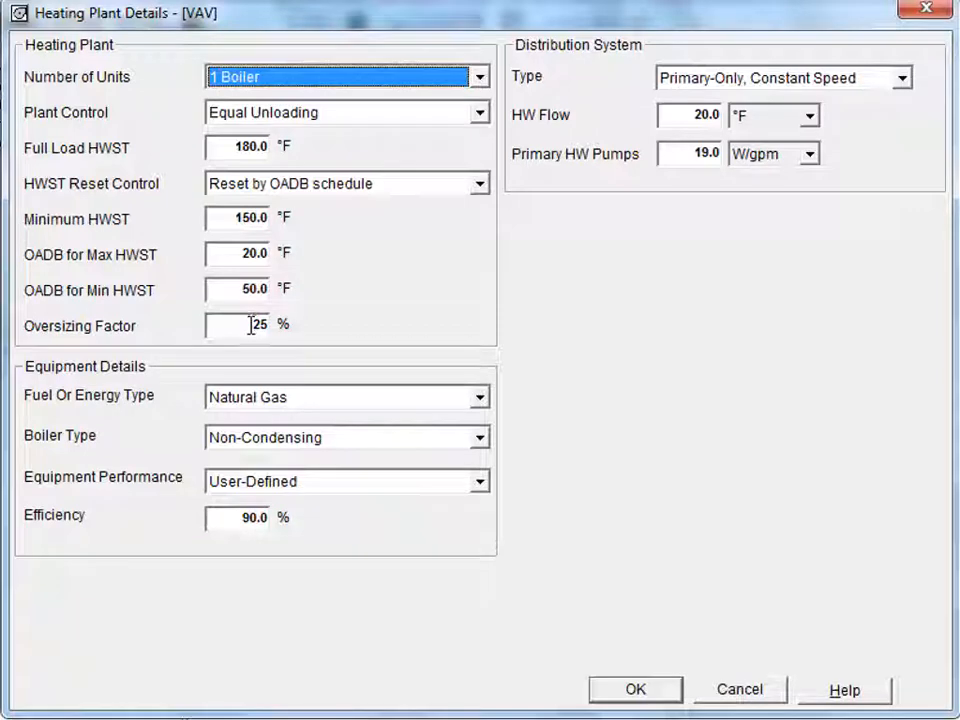
{"action": "left_click_drag", "start_coordinate": [253, 324], "coordinate": [306, 332]}
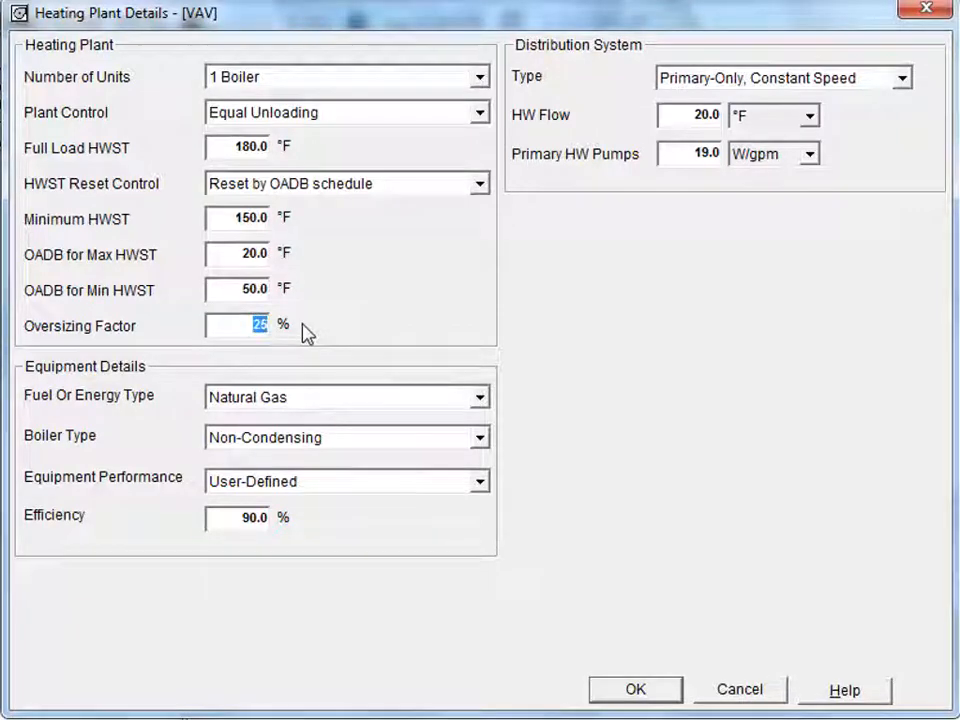
{"action": "type", "text": "0"}
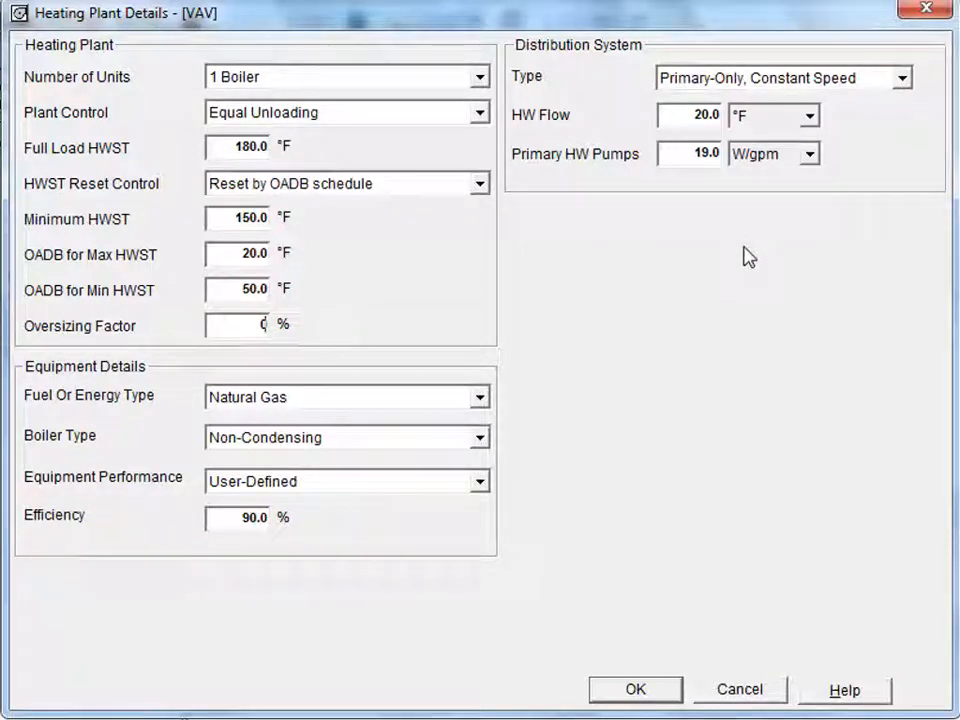
{"action": "left_click", "coordinate": [677, 690]}
{"action": "left_click", "coordinate": [724, 690]}
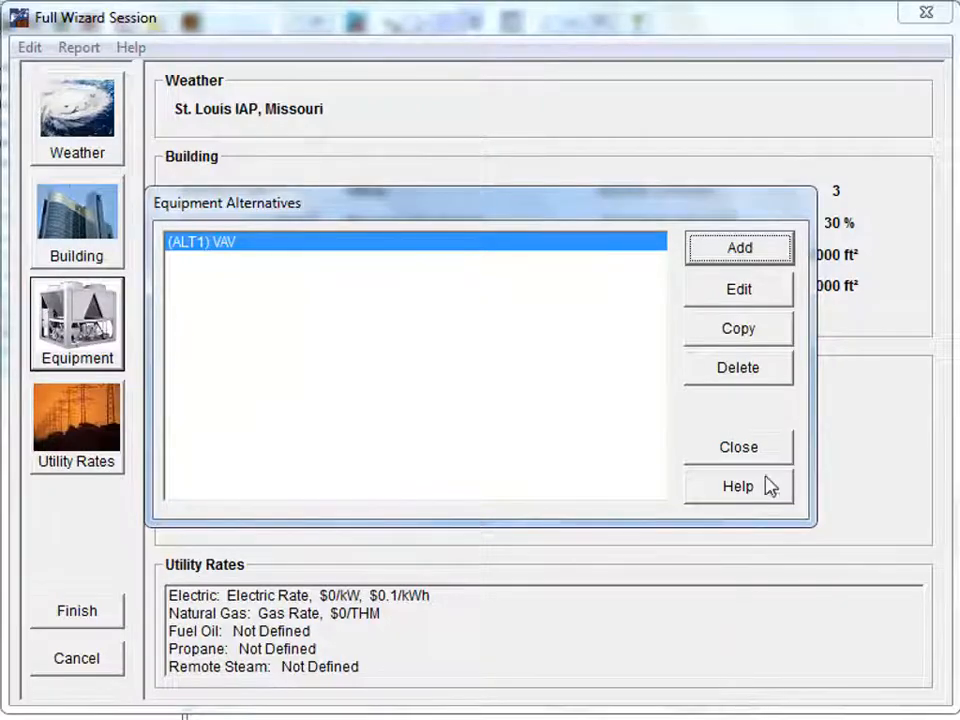
Add a new equipment alternative with the name WSHP and the identifier ALT2
{"action": "left_click", "coordinate": [738, 250]}
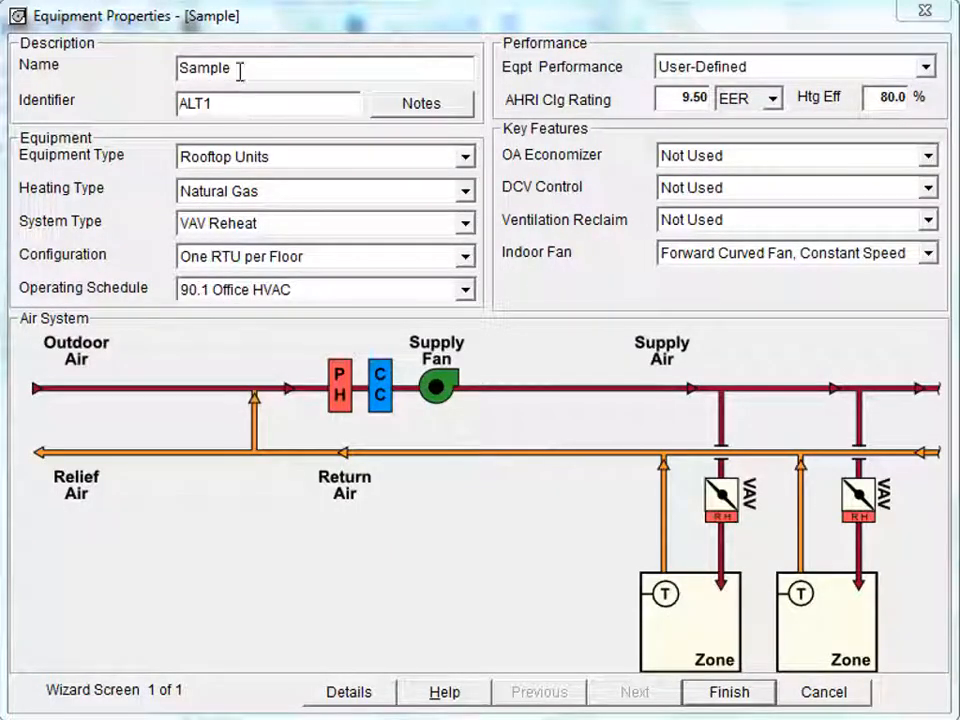
{"action": "left_click_drag", "start_coordinate": [236, 68], "coordinate": [138, 76]}
{"action": "type", "text": "WS"}
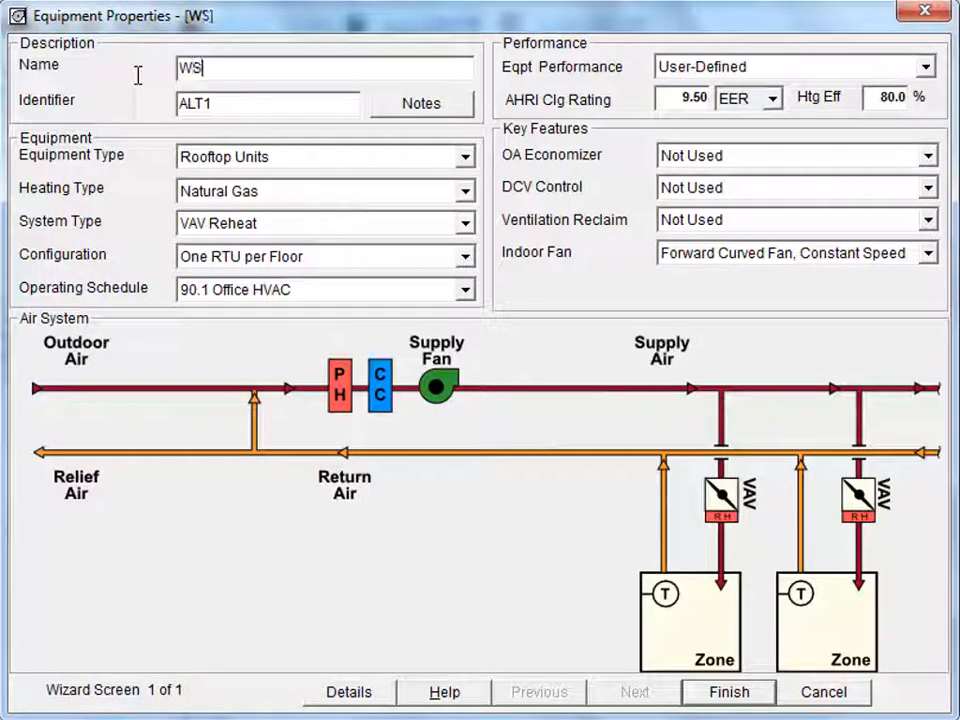
{"action": "type", "text": "HP"}
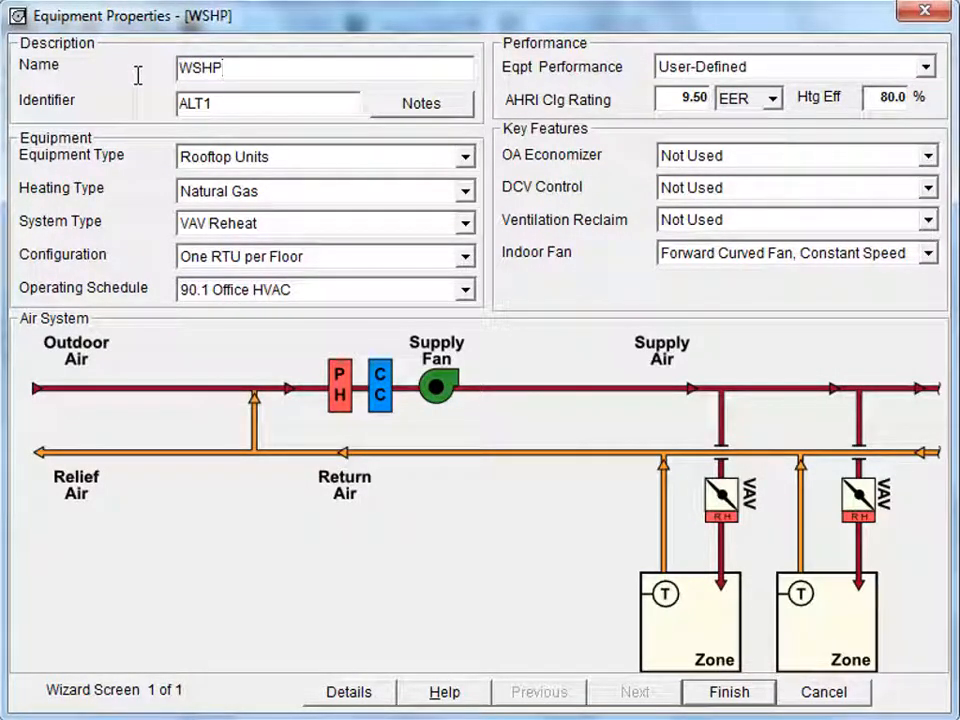
{"action": "double_click", "coordinate": [215, 105]}
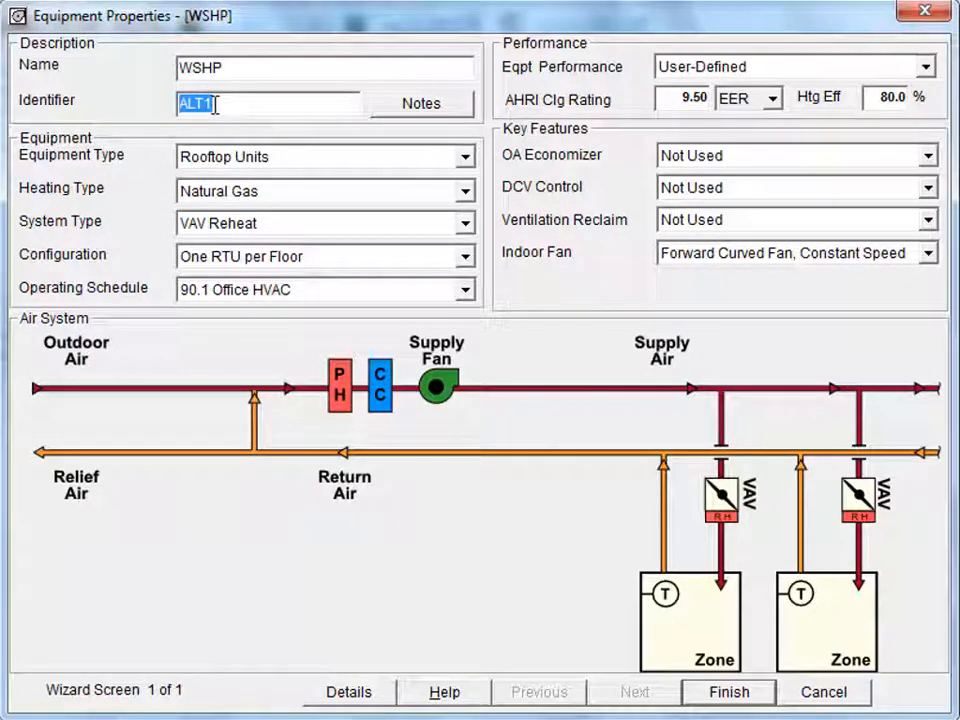
{"action": "left_click", "coordinate": [215, 105]}
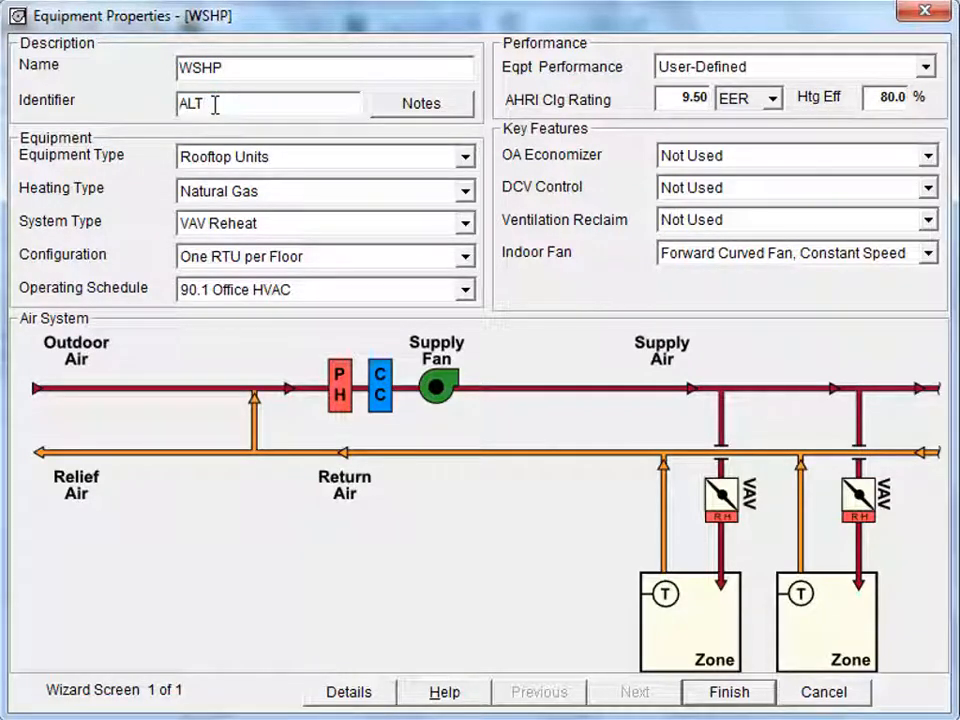
{"action": "type", "text": "2"}
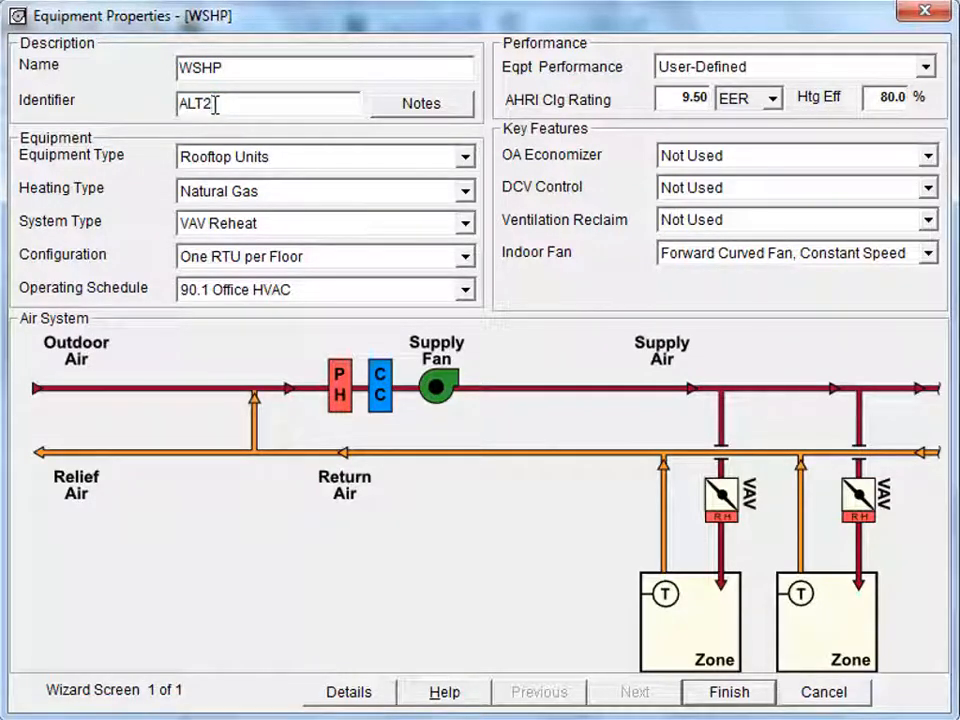
Set the alternative's equipment type to Water Source Heat Pump Loop and its ventilation reclaim to Energy Recovery Ventilator (ERV)
{"action": "left_click", "coordinate": [465, 158]}
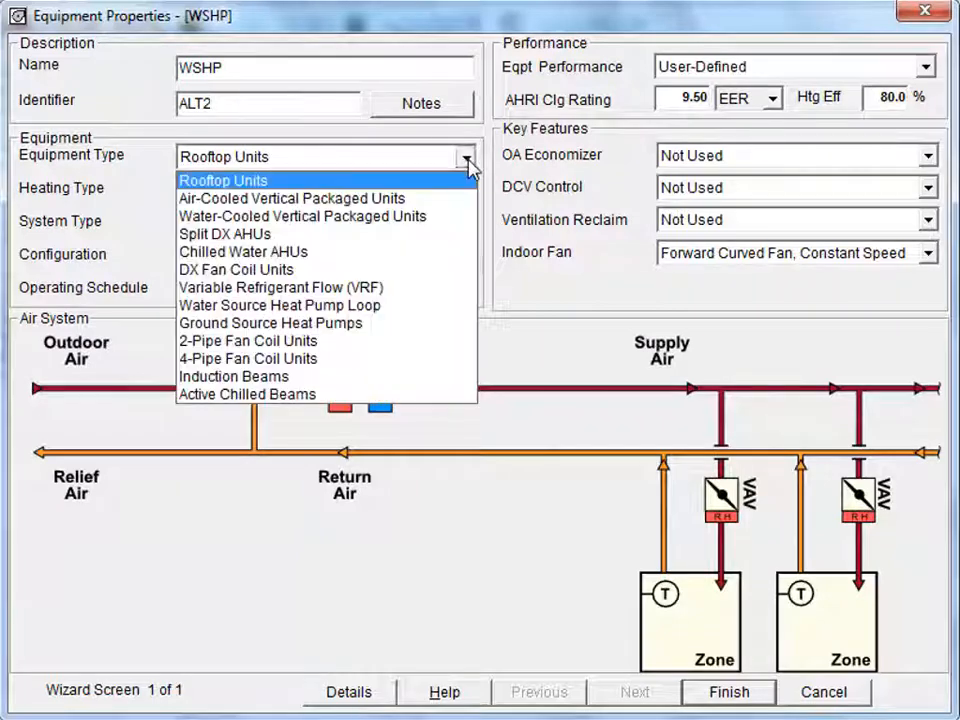
{"action": "left_click", "coordinate": [344, 306]}
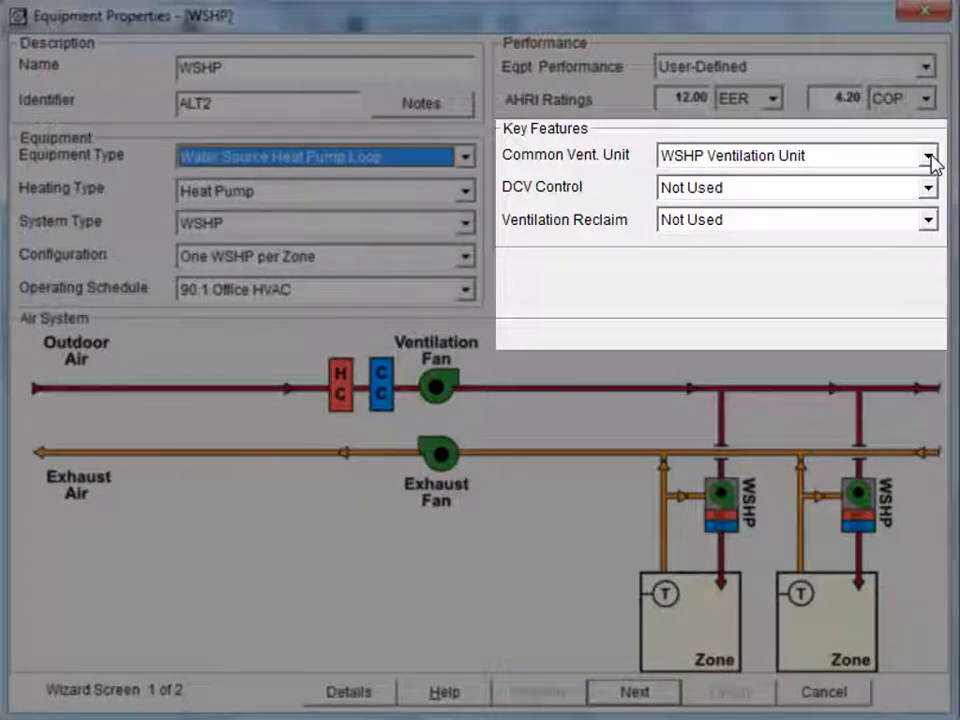
{"action": "left_click", "coordinate": [929, 226]}
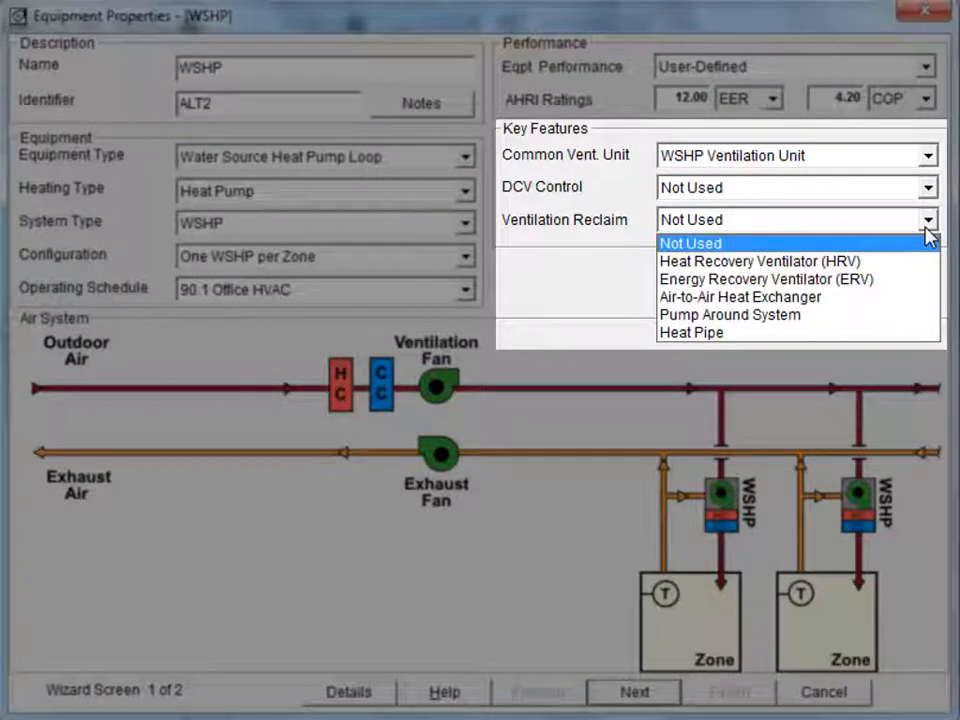
{"action": "left_click", "coordinate": [842, 281]}
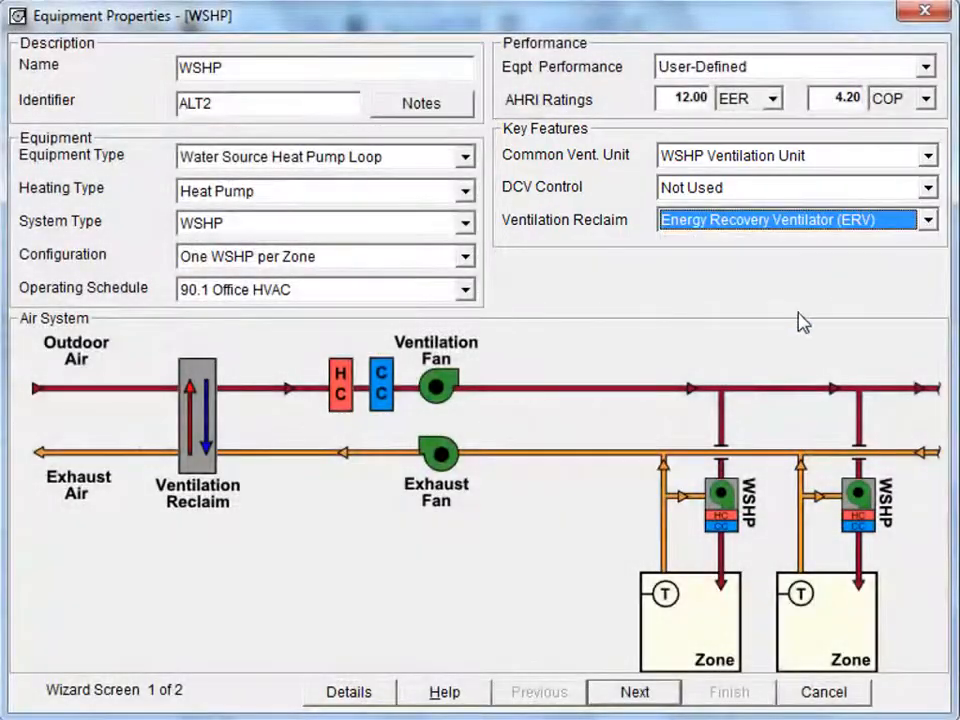
In the WSHP system and equipment details, set both the heating and cooling oversizing factors to 0%
{"action": "left_click", "coordinate": [378, 690]}
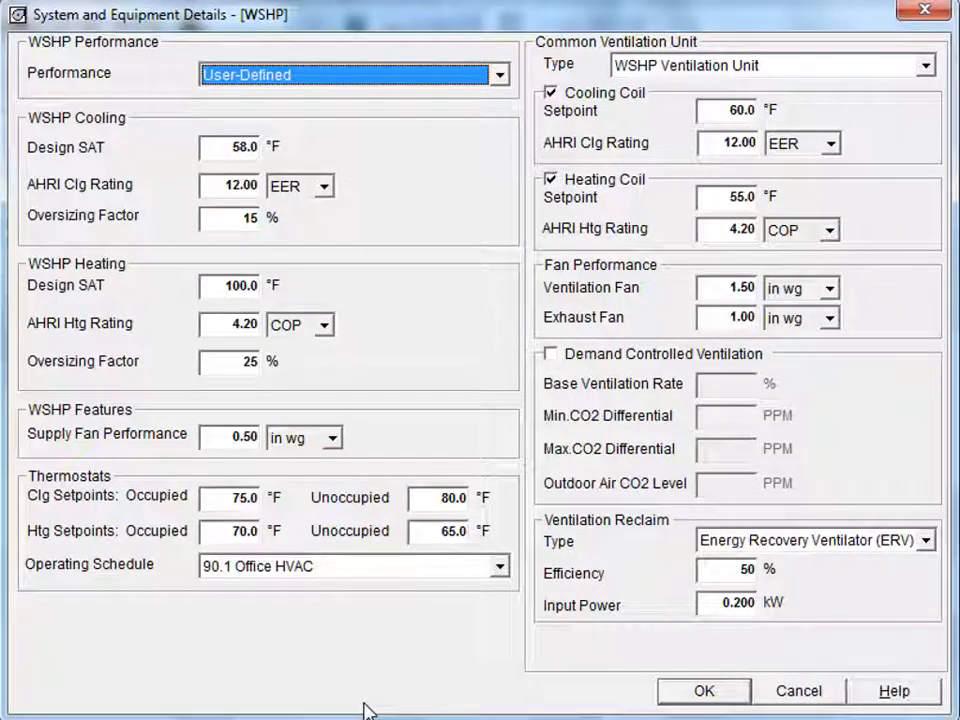
{"action": "left_click_drag", "start_coordinate": [241, 366], "coordinate": [277, 364]}
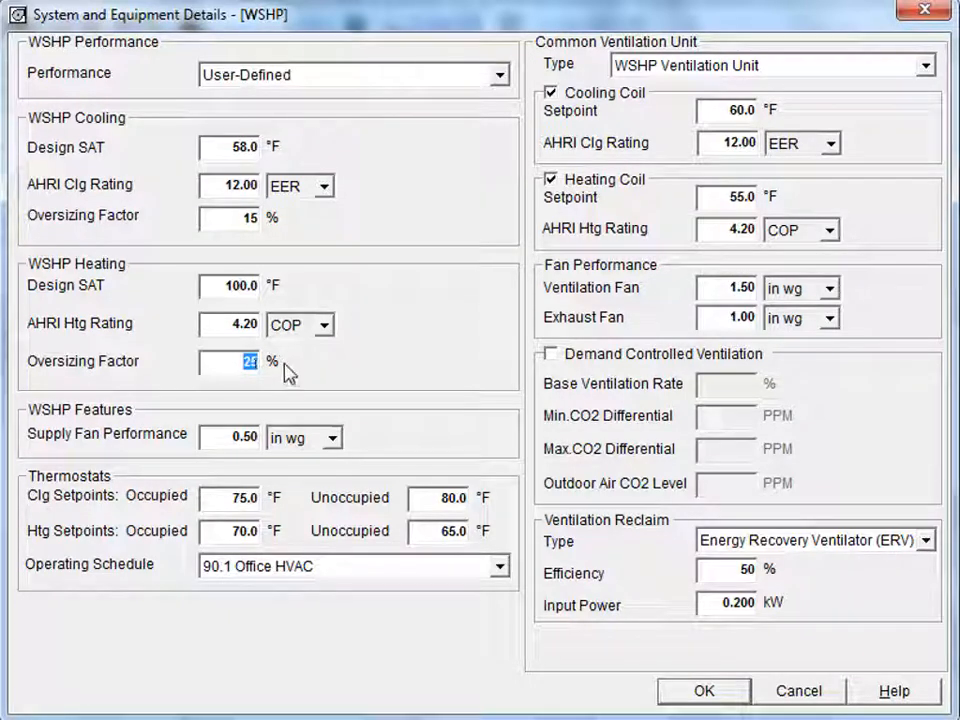
{"action": "type", "text": "0"}
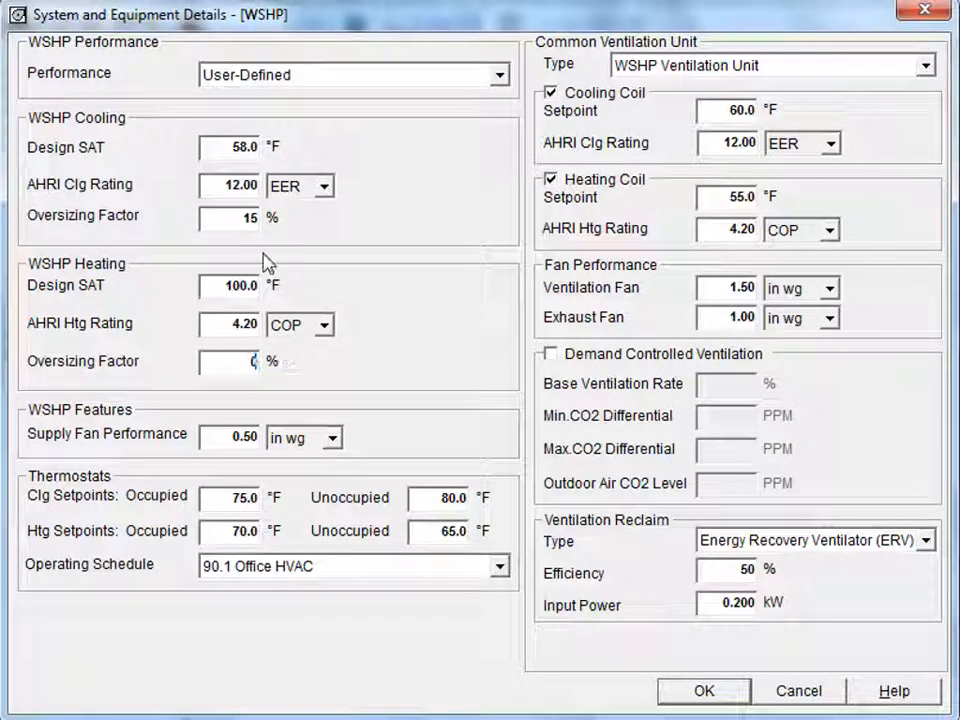
{"action": "left_click_drag", "start_coordinate": [248, 217], "coordinate": [287, 218]}
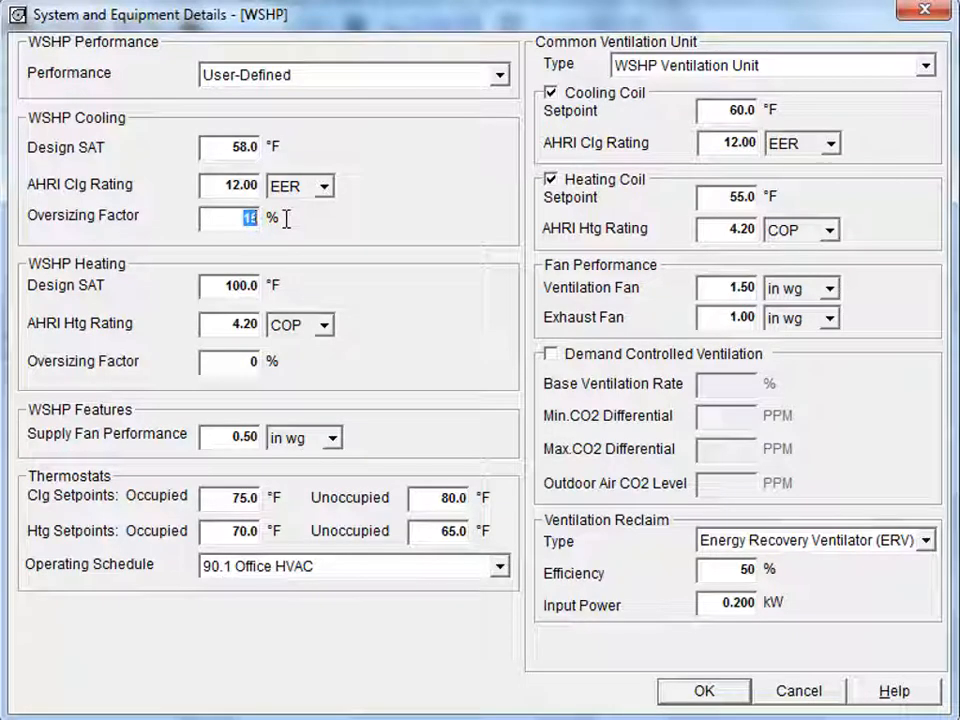
{"action": "type", "text": "0"}
Set the WSHP supply fan performance to 0.75 in wg and the ventilation reclaim efficiency to 60%, and accept the details
{"action": "left_click_drag", "start_coordinate": [234, 438], "coordinate": [265, 438]}
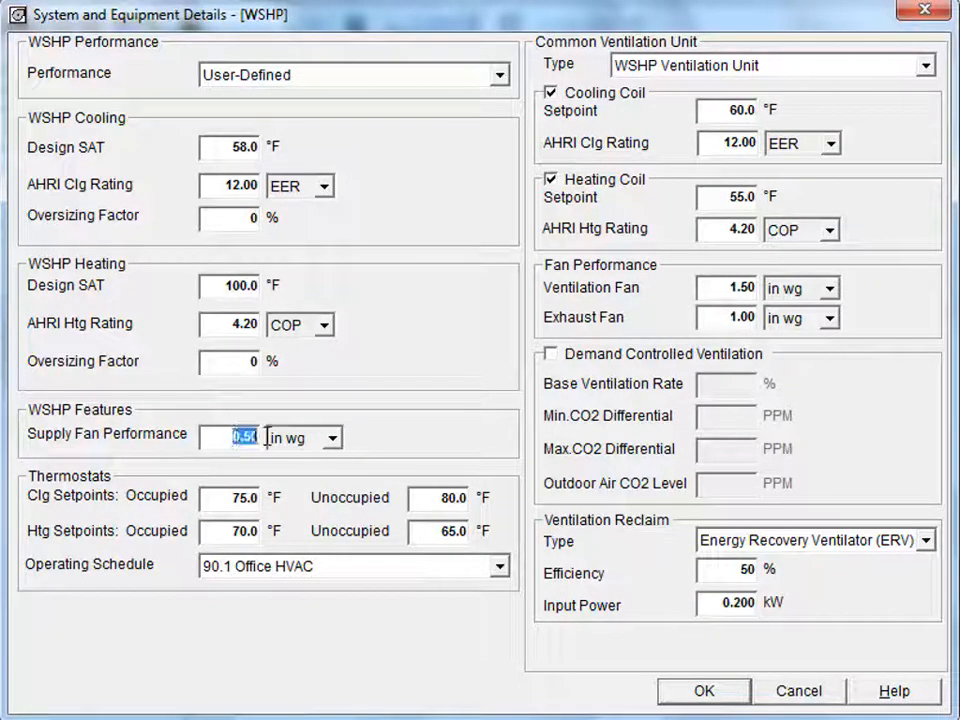
{"action": "key", "text": "BackSpace"}
{"action": "type", "text": ".4"}
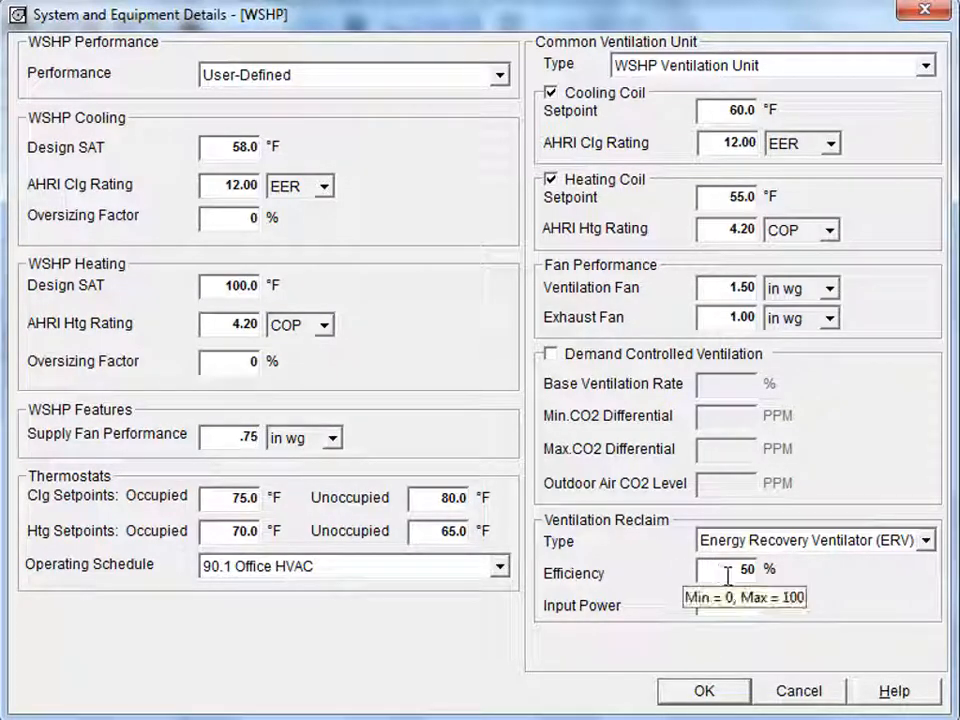
{"action": "left_click_drag", "start_coordinate": [728, 575], "coordinate": [785, 569]}
{"action": "type", "text": "6"}
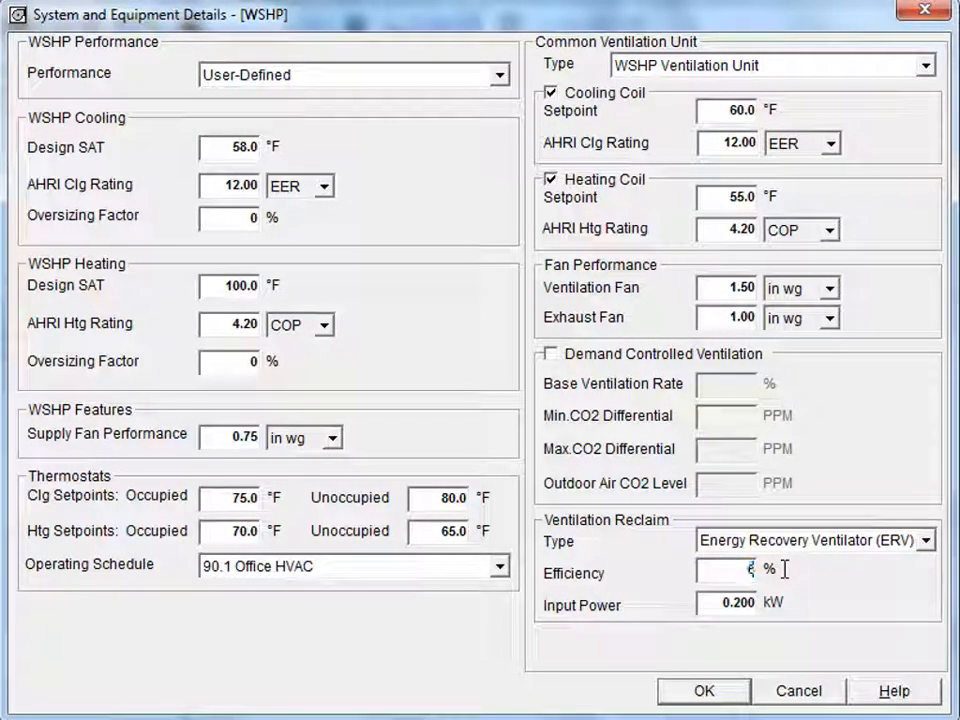
{"action": "left_click", "coordinate": [716, 693]}
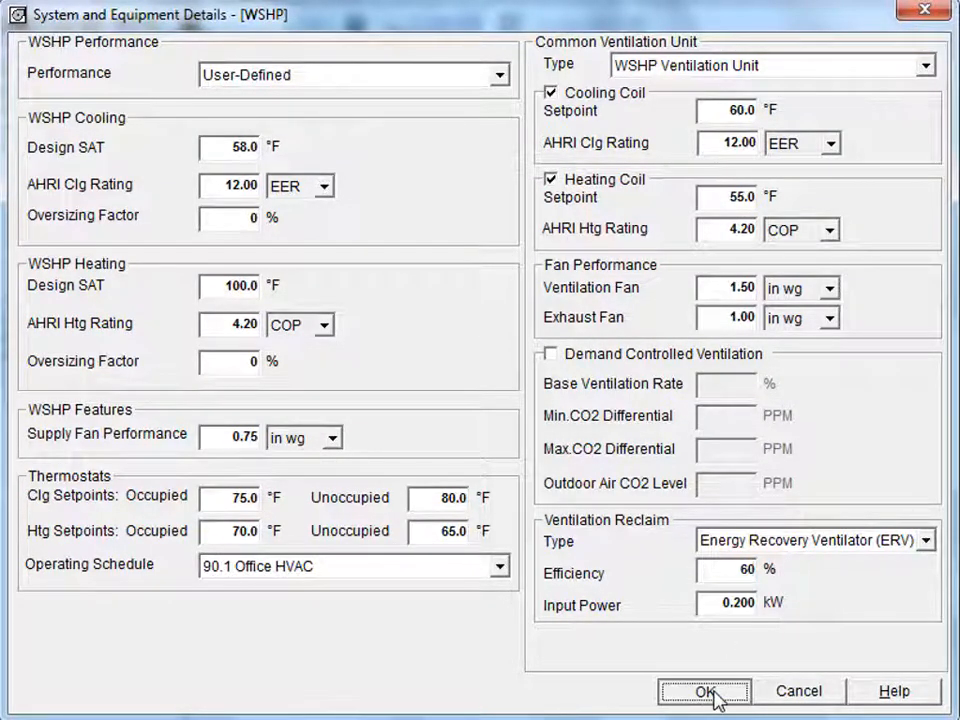
On the heat pump loop screen, set the auxiliary boiler efficiency to 90% and the cooling tower fan control to Variable Speed Fan, finishing the alternative
{"action": "left_click", "coordinate": [664, 694]}
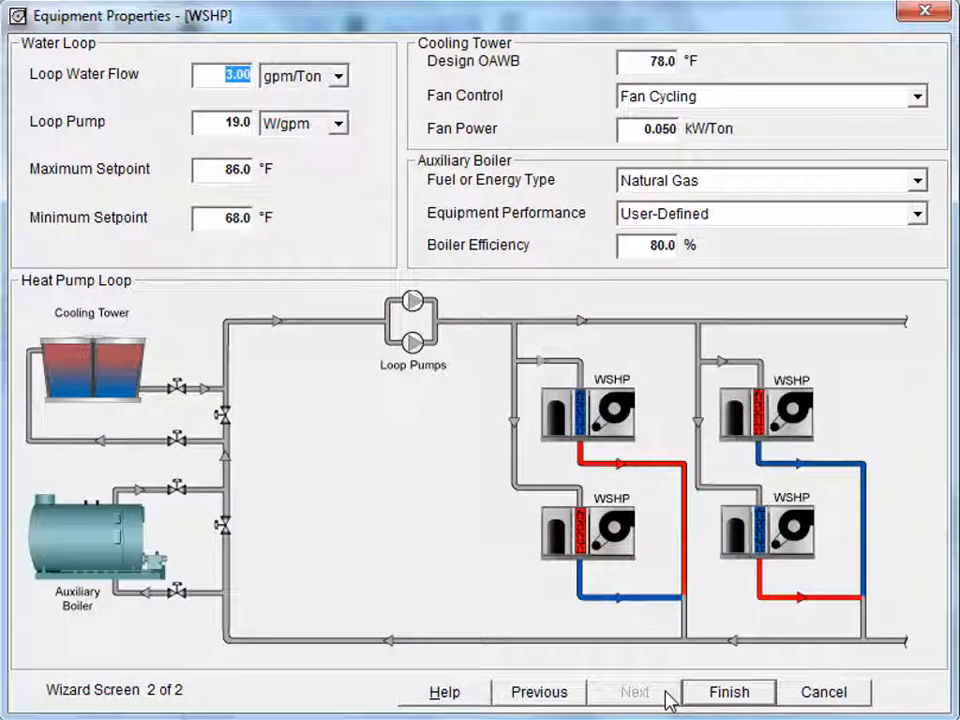
{"action": "left_click_drag", "start_coordinate": [641, 244], "coordinate": [688, 248]}
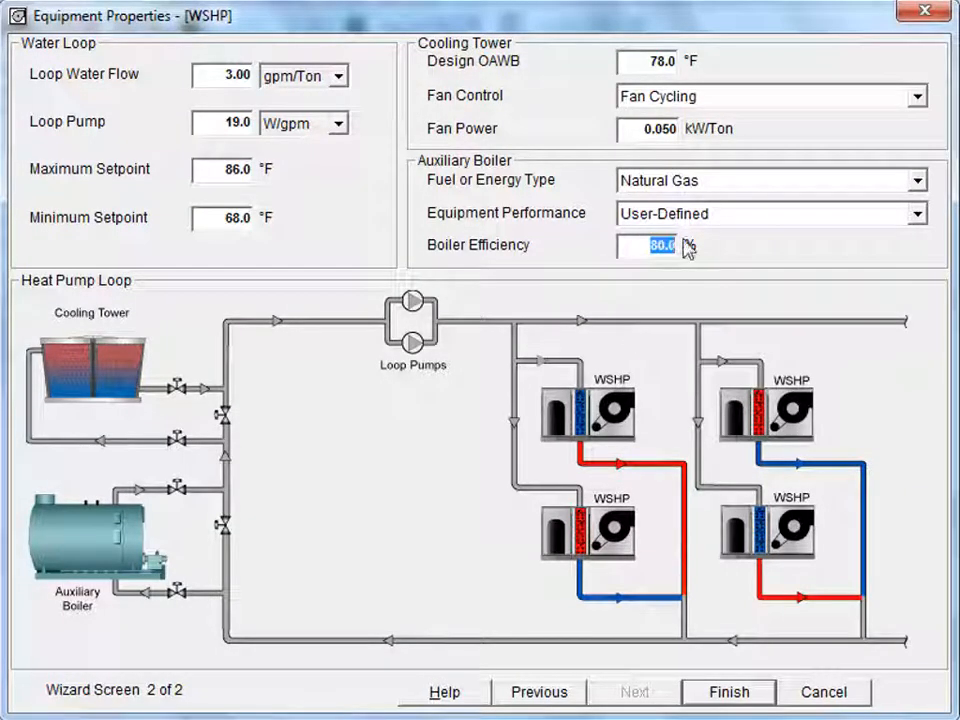
{"action": "type", "text": "90"}
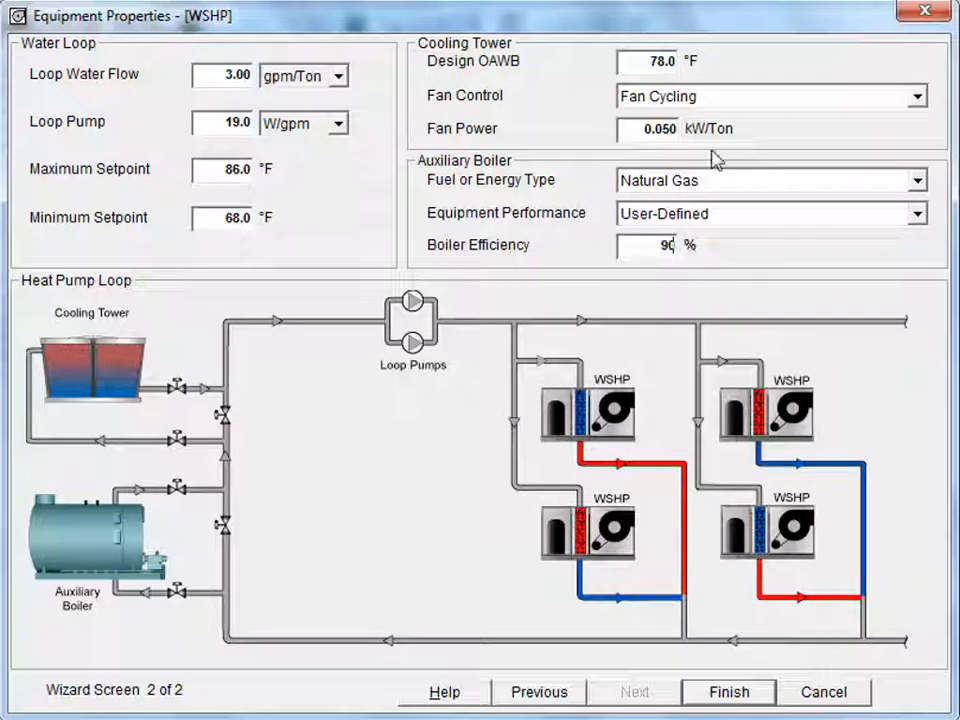
{"action": "left_click", "coordinate": [916, 96]}
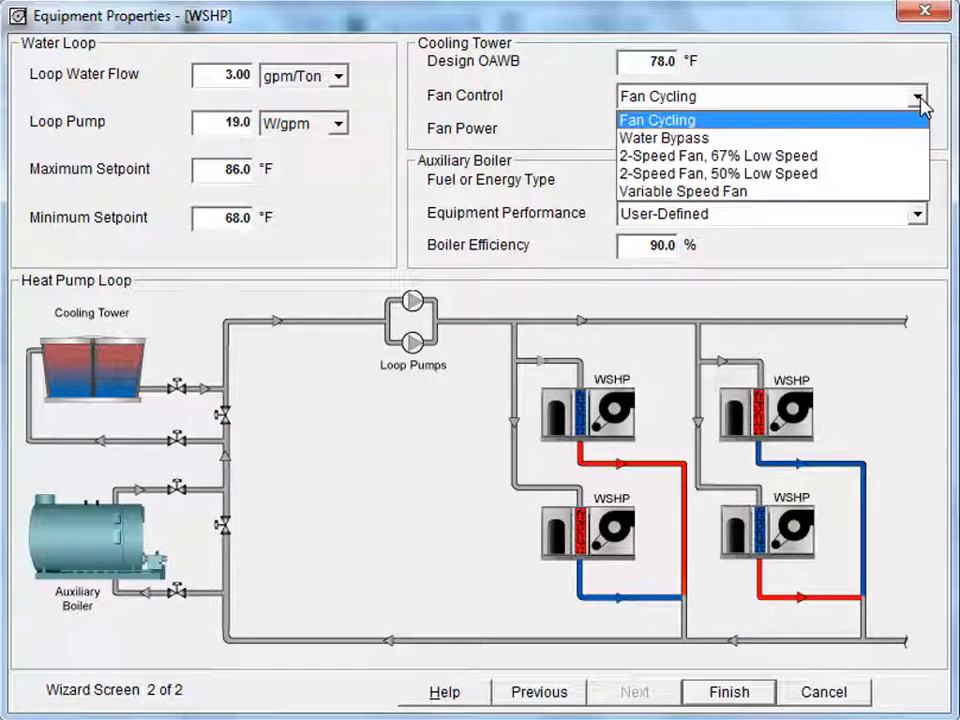
{"action": "left_click", "coordinate": [745, 193]}
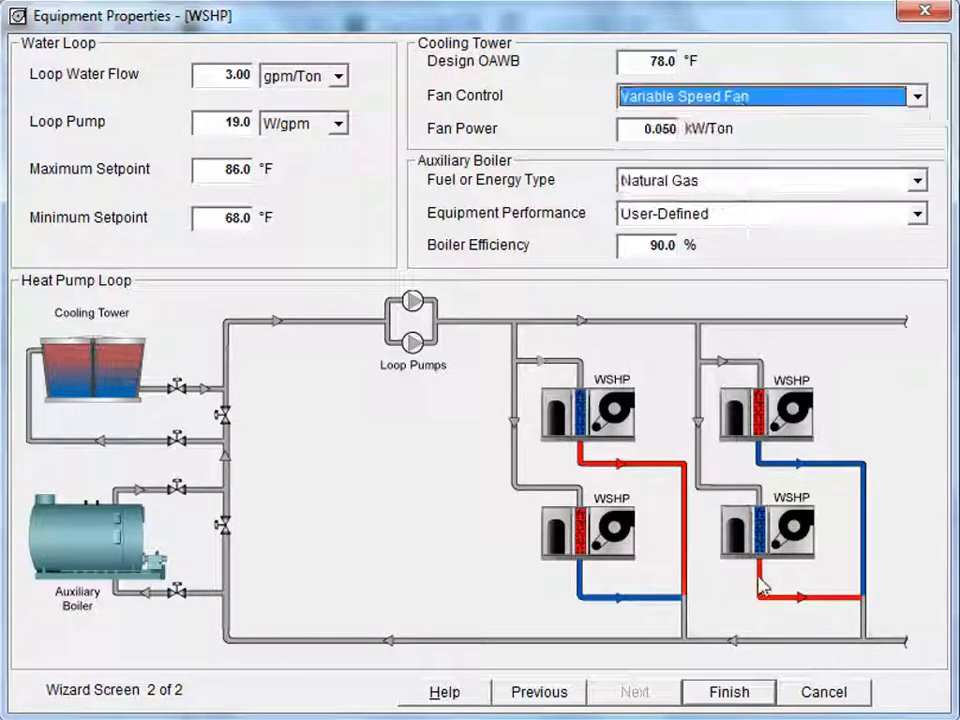
{"action": "left_click", "coordinate": [760, 700]}
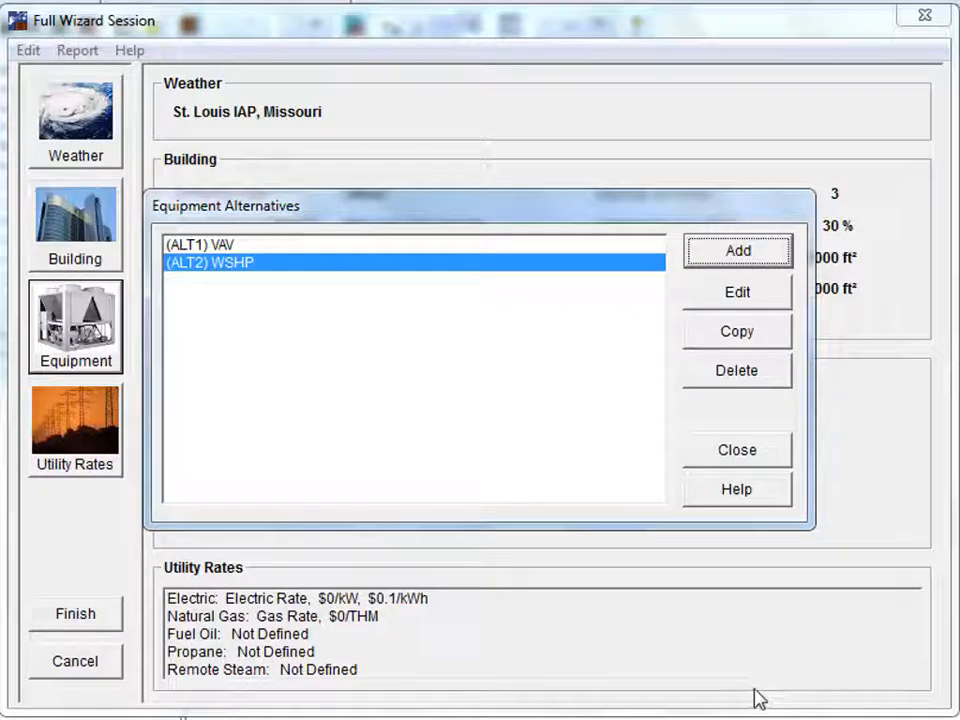
Copy the VAV equipment alternative and change the copy's identifier to ALT3
{"action": "left_click", "coordinate": [238, 246]}
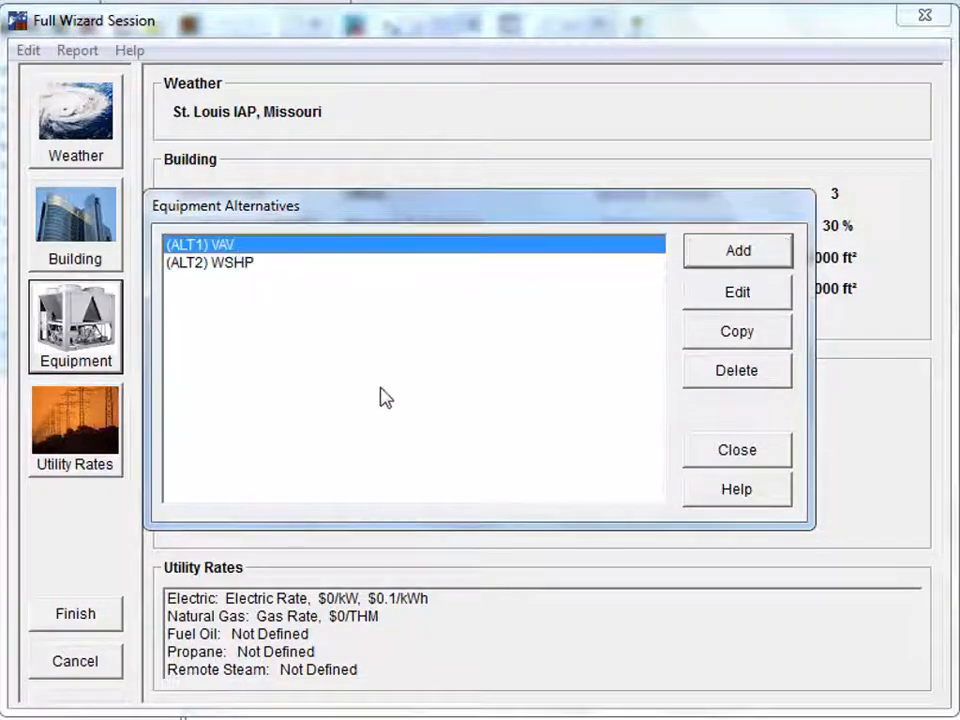
{"action": "left_click", "coordinate": [736, 331]}
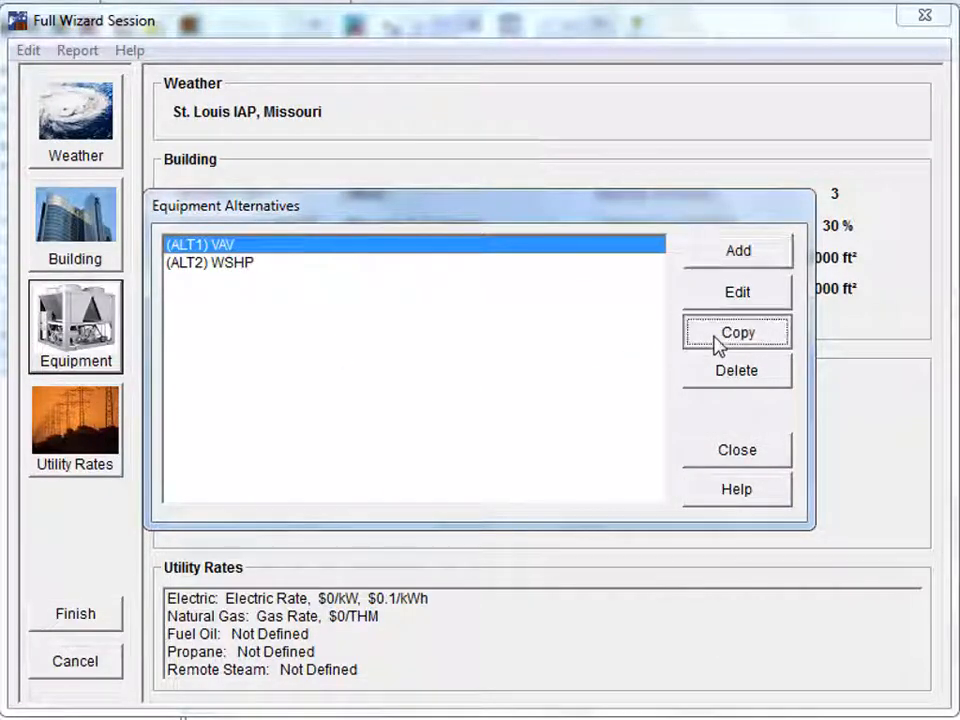
{"action": "left_click", "coordinate": [212, 104]}
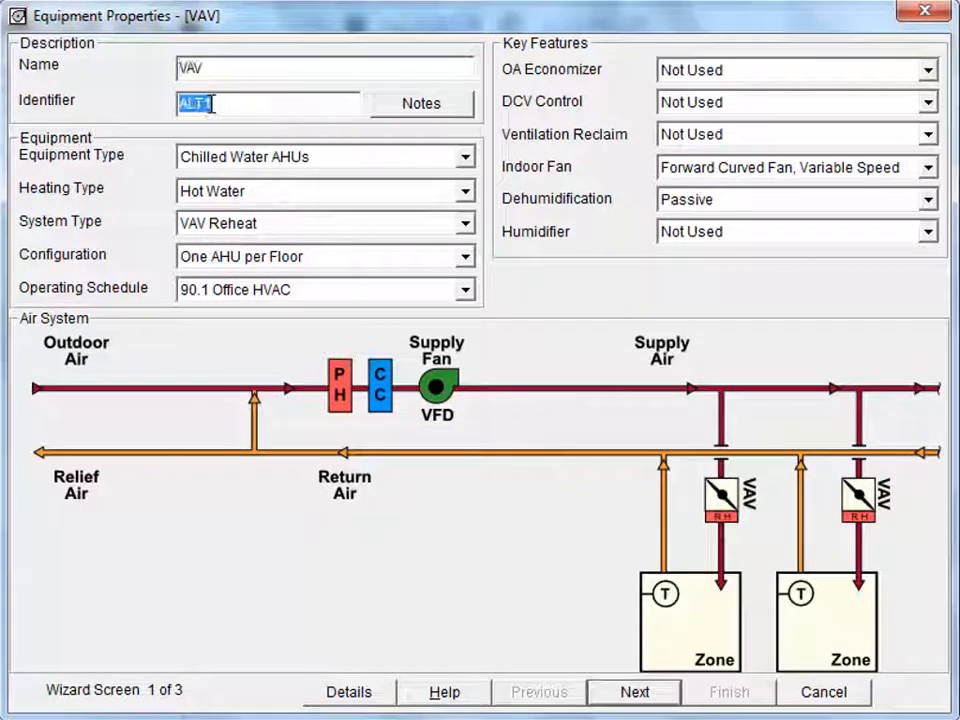
{"action": "left_click", "coordinate": [212, 104]}
{"action": "key", "text": "BackSpace"}
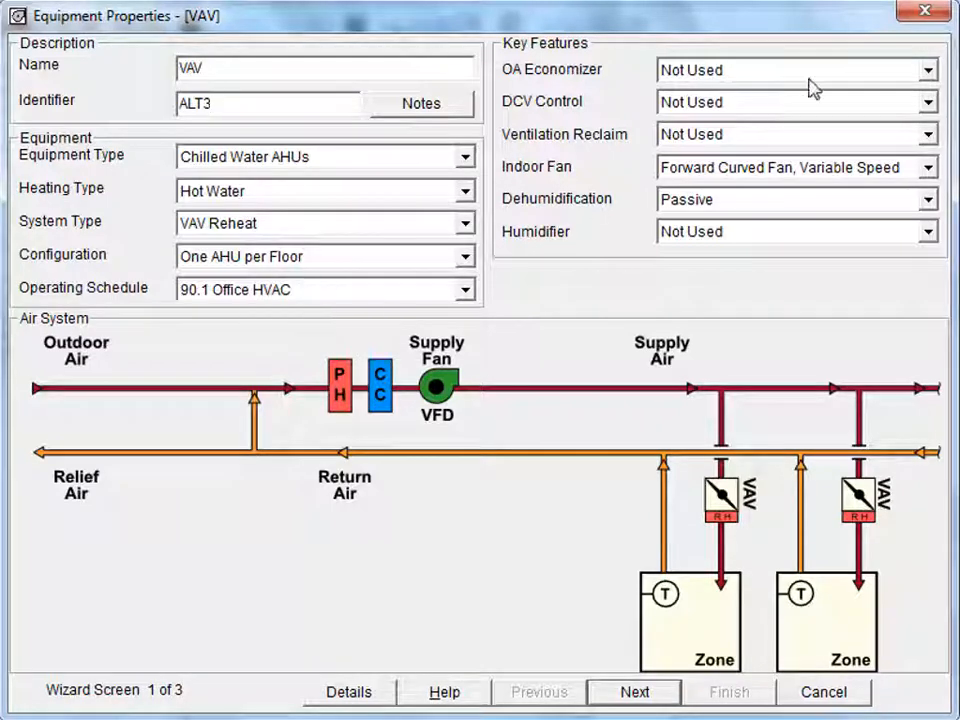
Set the OA economizer of the ALT3 alternative to Integrated Enthalpy
{"action": "left_click", "coordinate": [929, 72]}
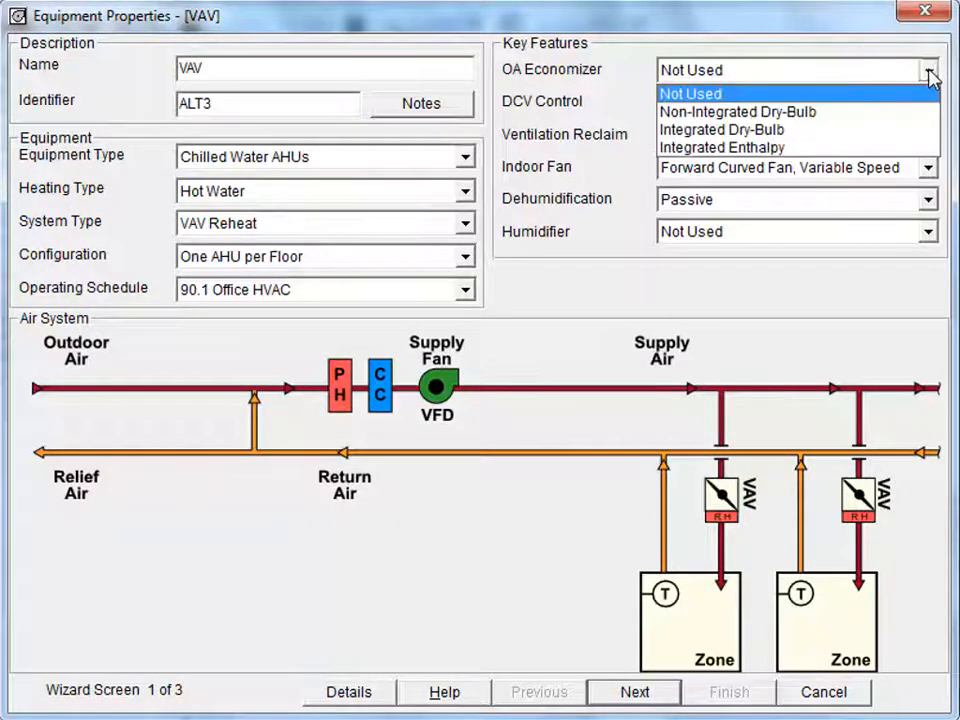
{"action": "left_click", "coordinate": [810, 148]}
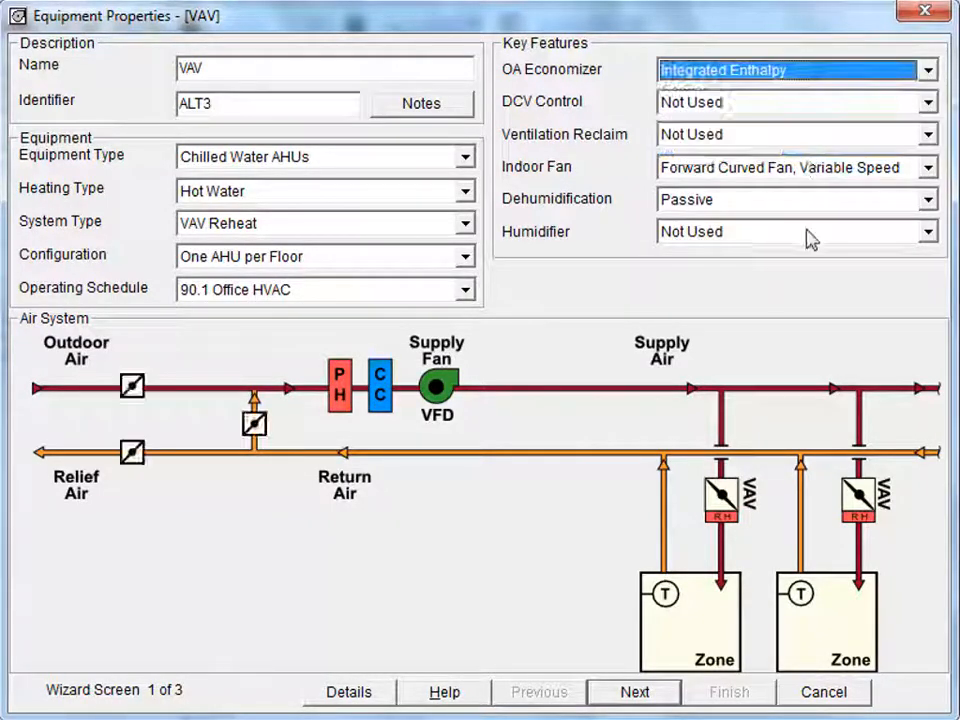
Set the ALT3 chiller's input power to 0.6 kW/Ton, finish the alternative with its heating plant as is, and close the equipment alternatives
{"action": "left_click", "coordinate": [648, 690]}
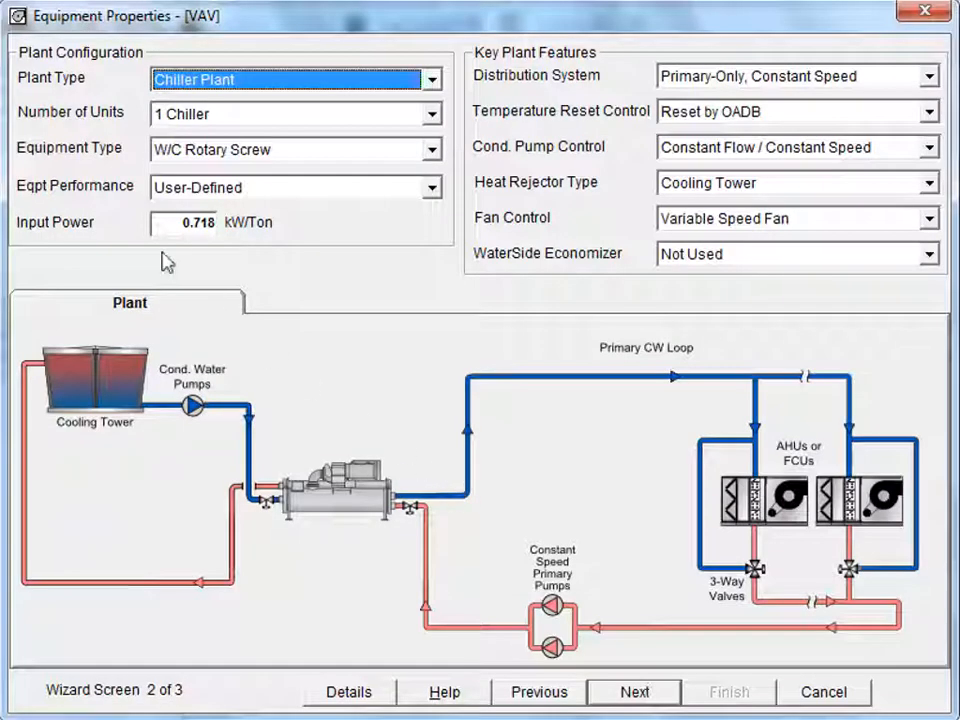
{"action": "left_click_drag", "start_coordinate": [187, 222], "coordinate": [240, 222]}
{"action": "key", "text": "BackSpace"}
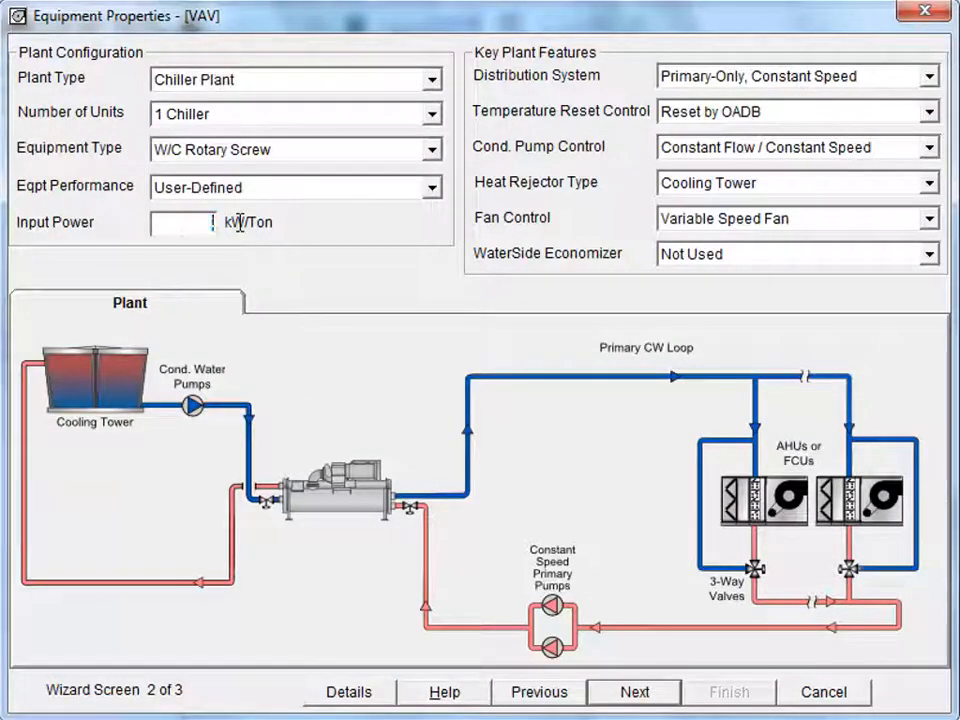
{"action": "type", "text": ".6"}
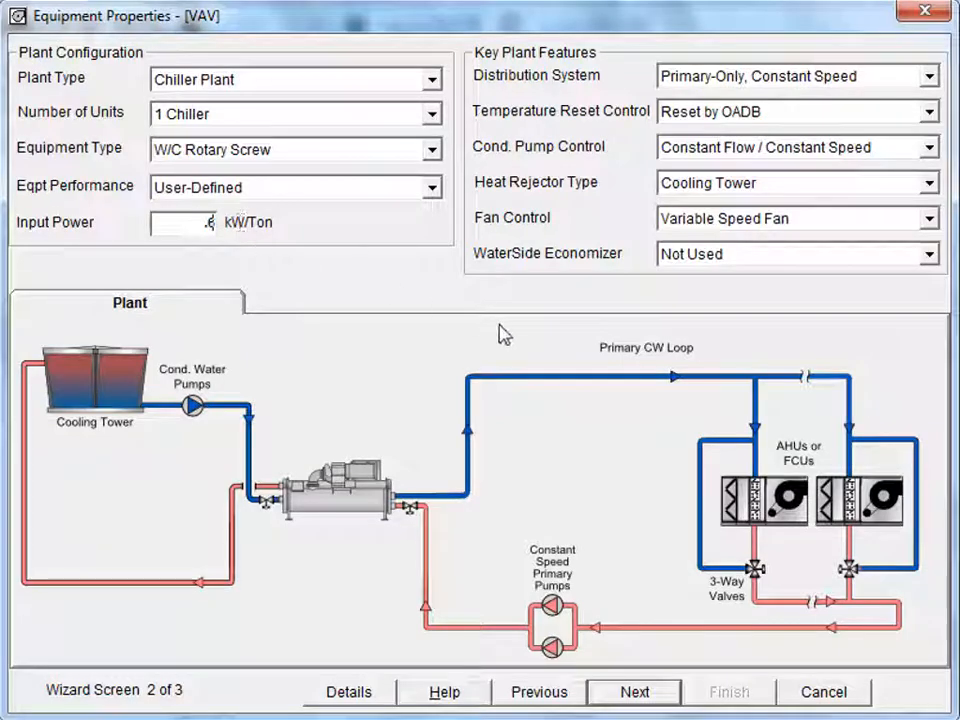
{"action": "left_click", "coordinate": [654, 692]}
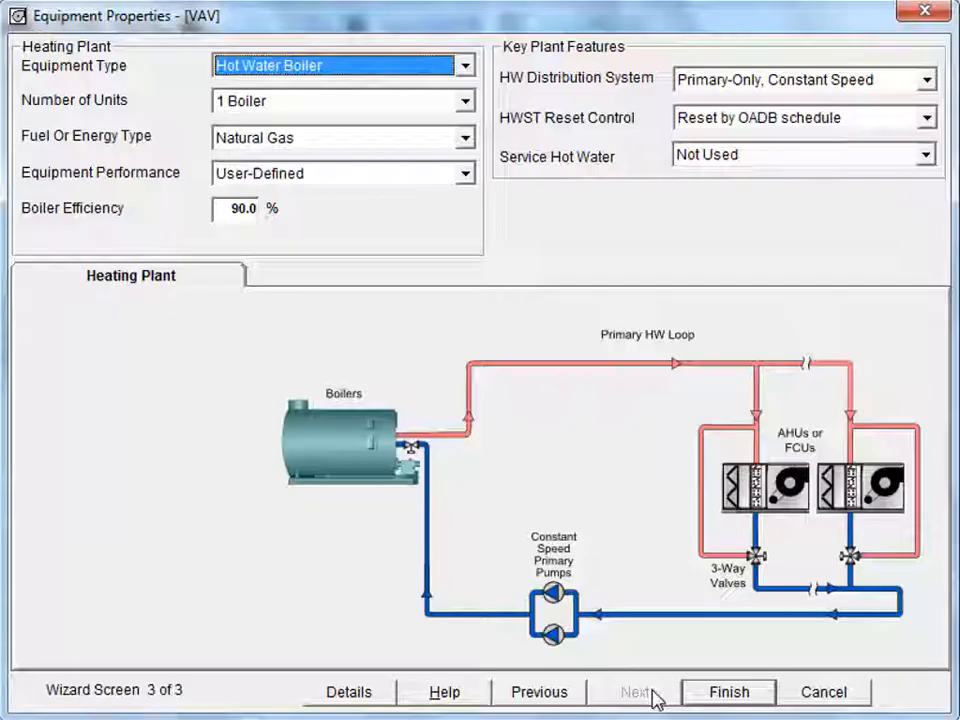
{"action": "left_click", "coordinate": [716, 703]}
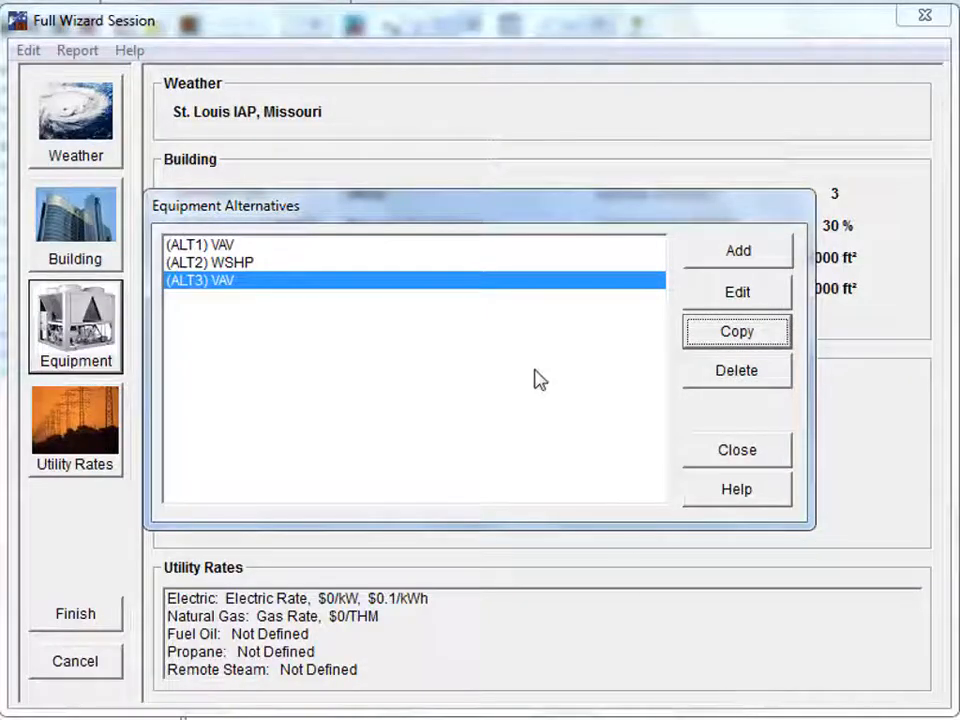
{"action": "left_click", "coordinate": [754, 456]}
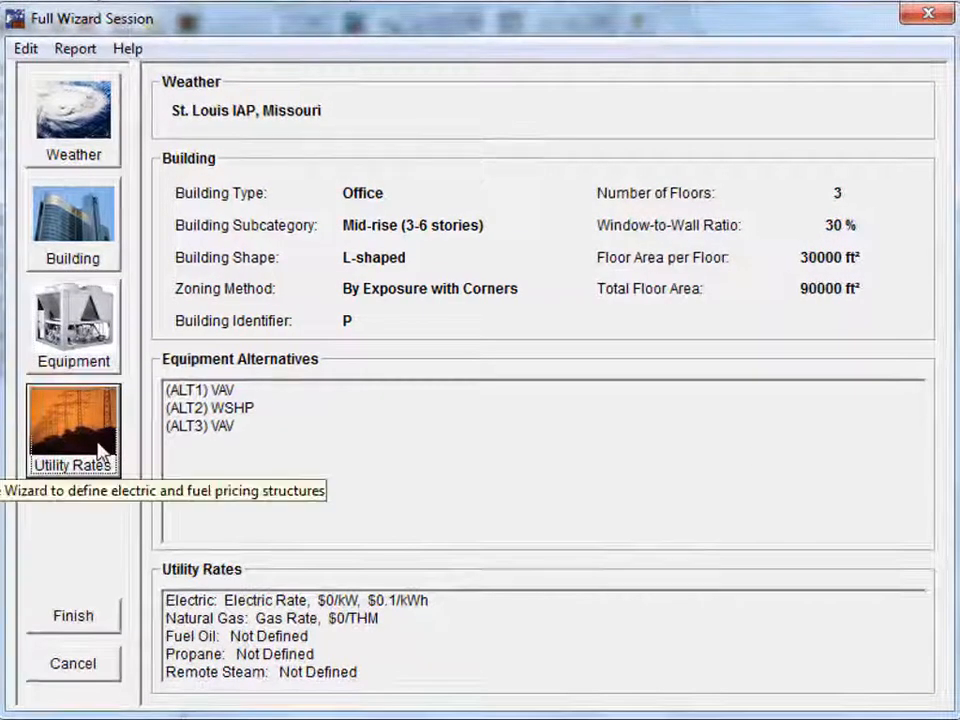
In the utility rate properties, set the electric rate to Missouri - EIA 2013
{"action": "left_click", "coordinate": [103, 452]}
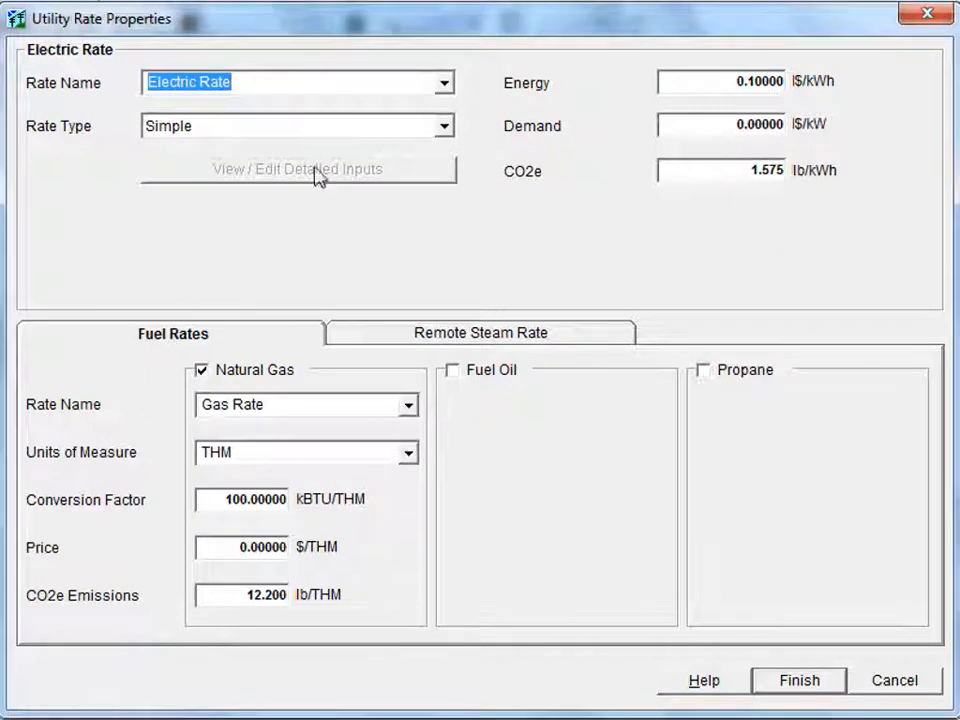
{"action": "left_click", "coordinate": [445, 86]}
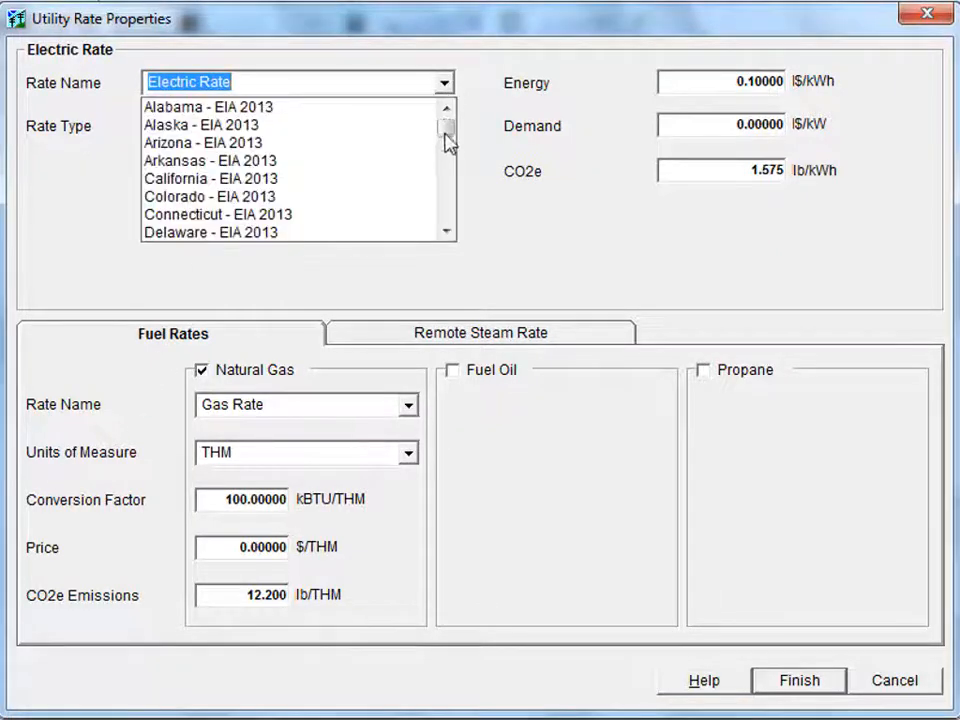
{"action": "left_click_drag", "start_coordinate": [448, 141], "coordinate": [448, 172]}
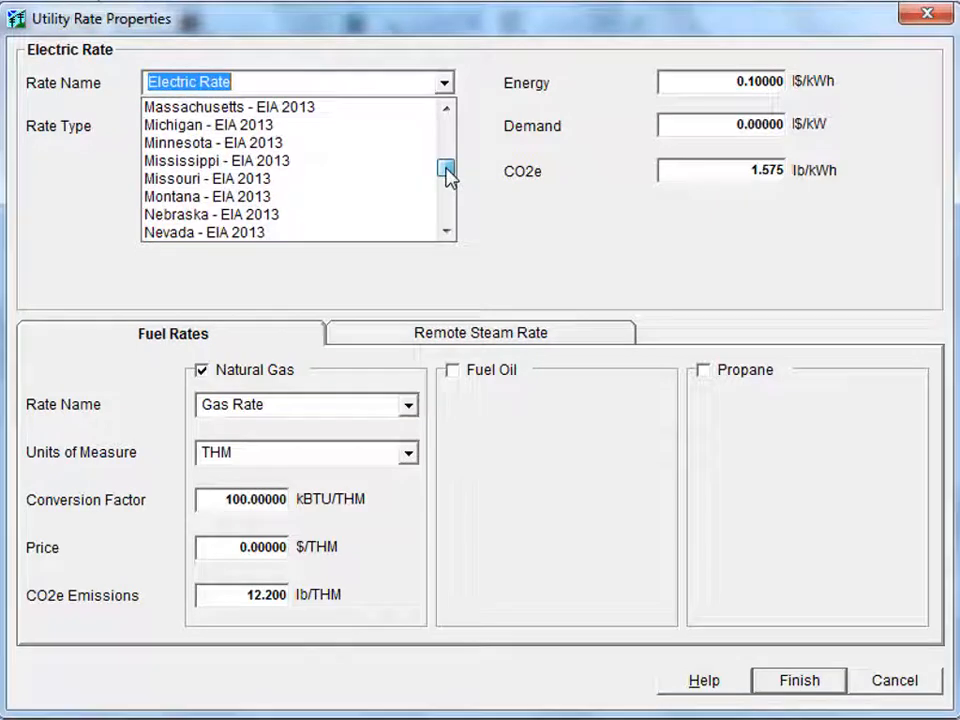
{"action": "left_click", "coordinate": [243, 187]}
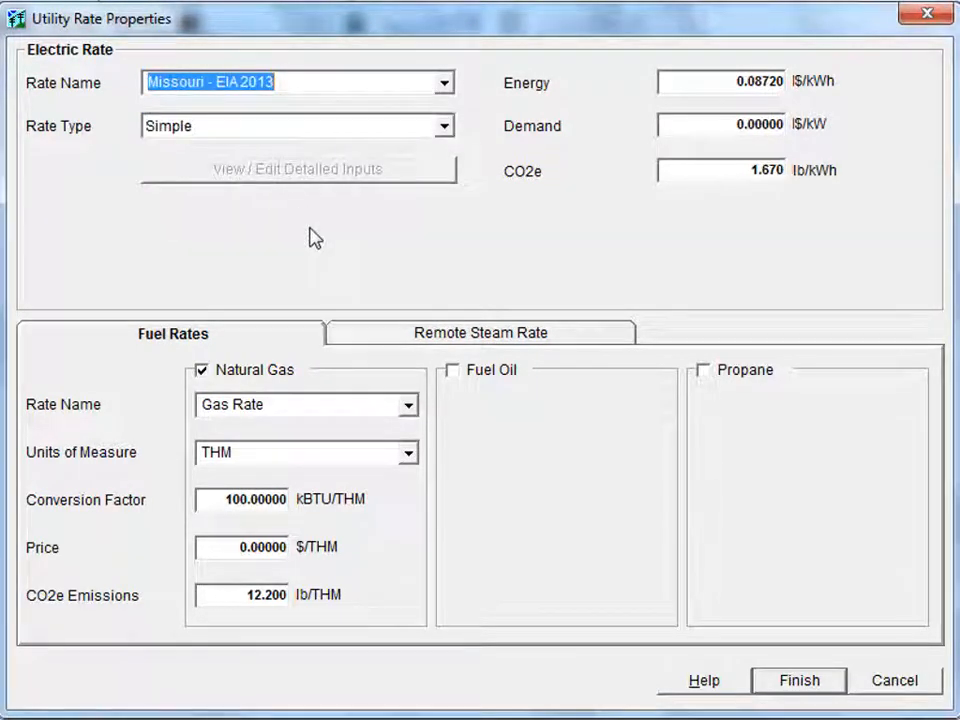
Set the natural gas rate to Missouri - EIA 2012 and accept the utility rates
{"action": "left_click", "coordinate": [408, 408]}
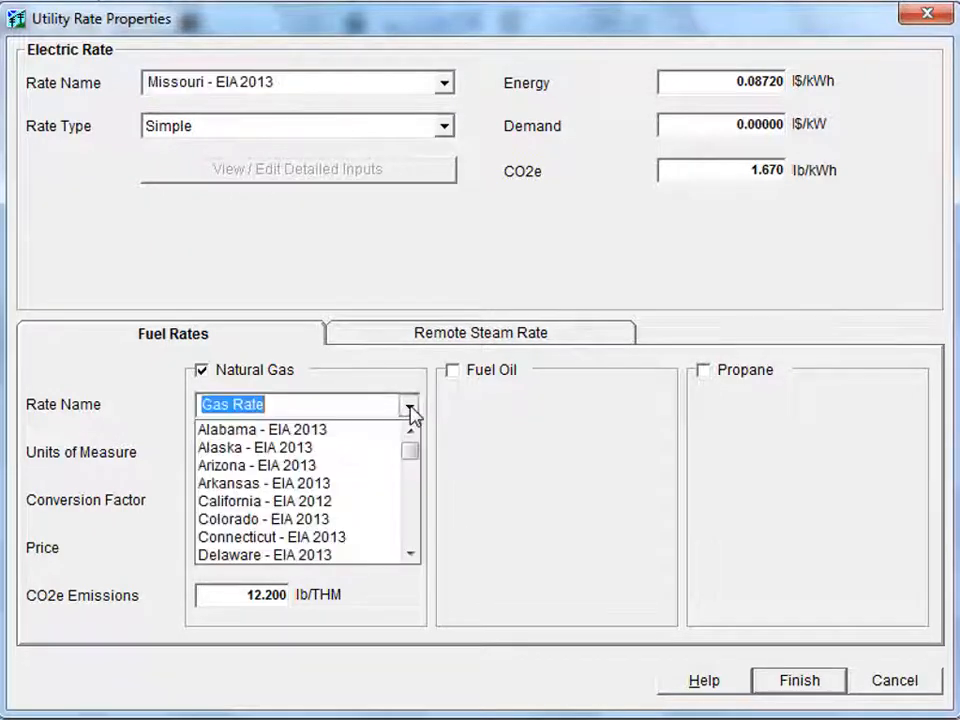
{"action": "left_click", "coordinate": [410, 556]}
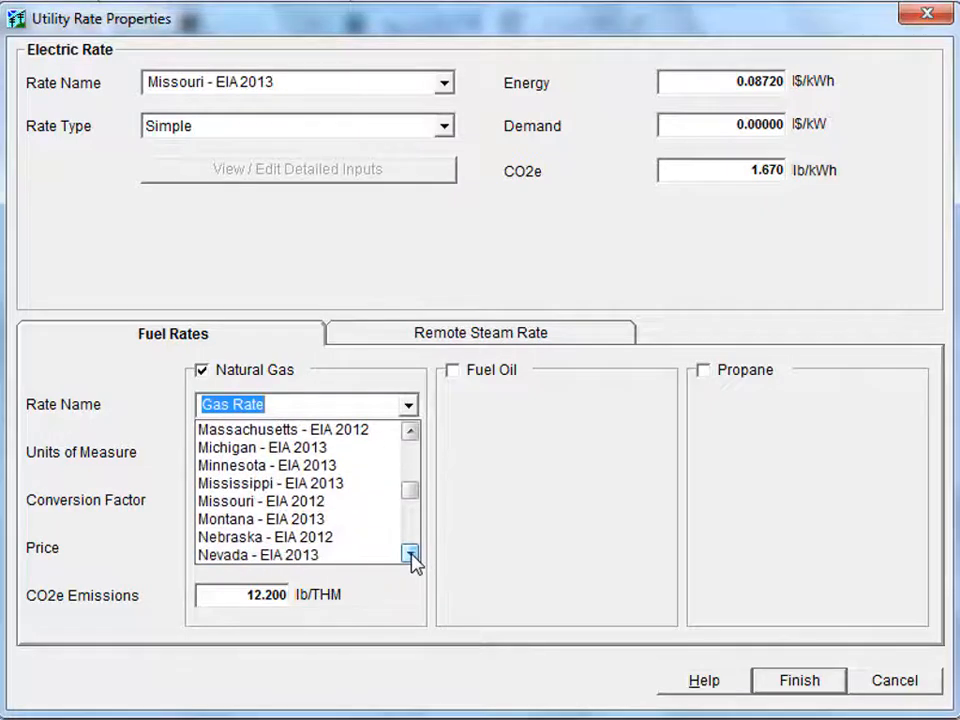
{"action": "left_click", "coordinate": [410, 556]}
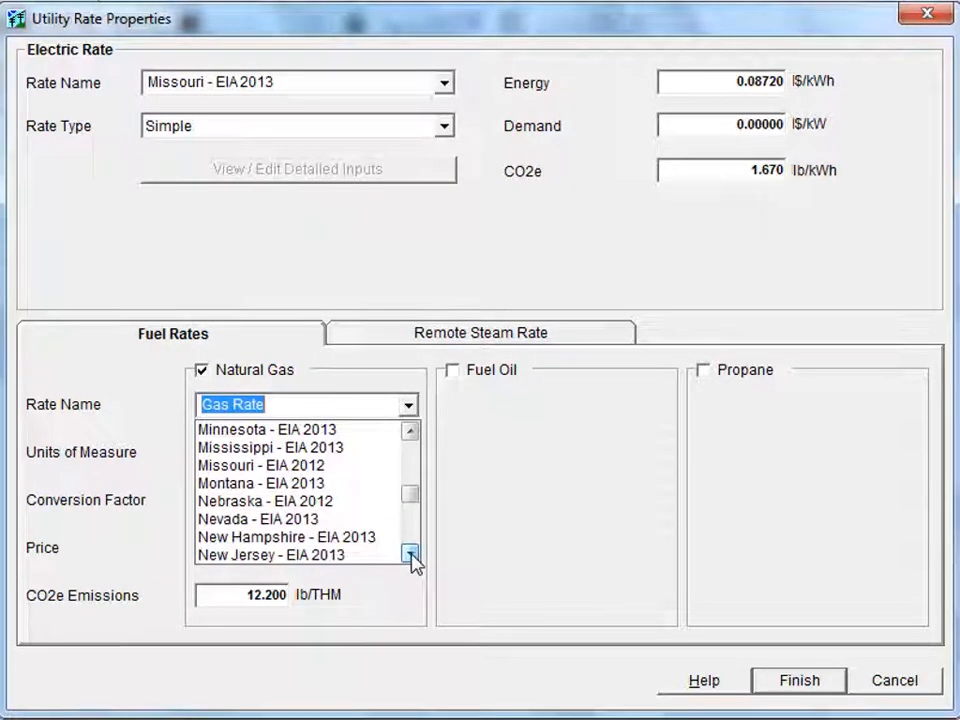
{"action": "left_click", "coordinate": [350, 466]}
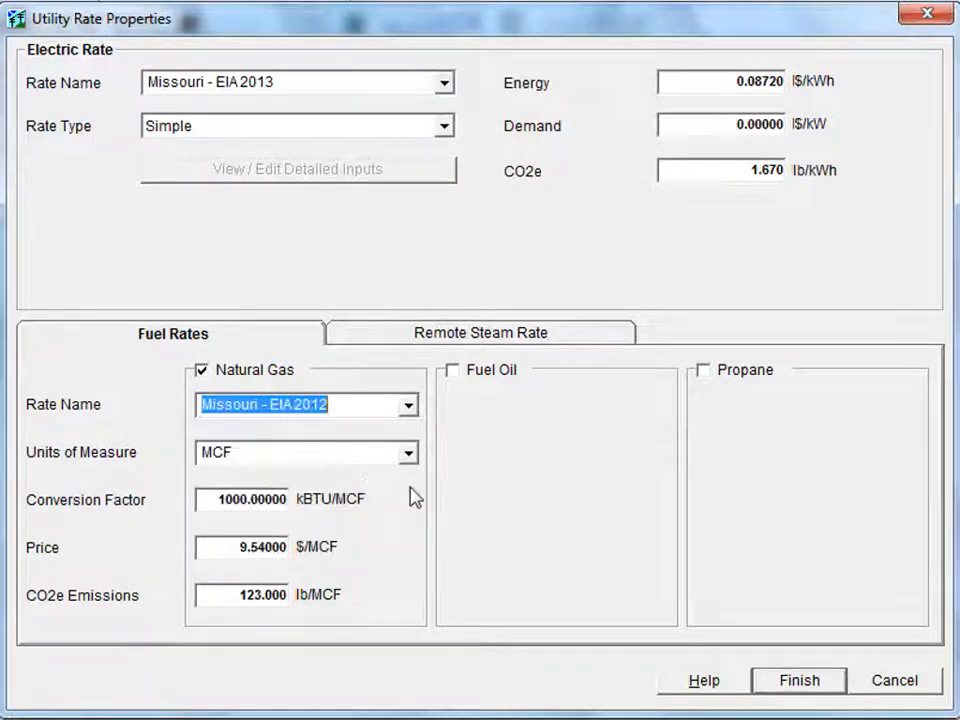
{"action": "left_click", "coordinate": [798, 680]}
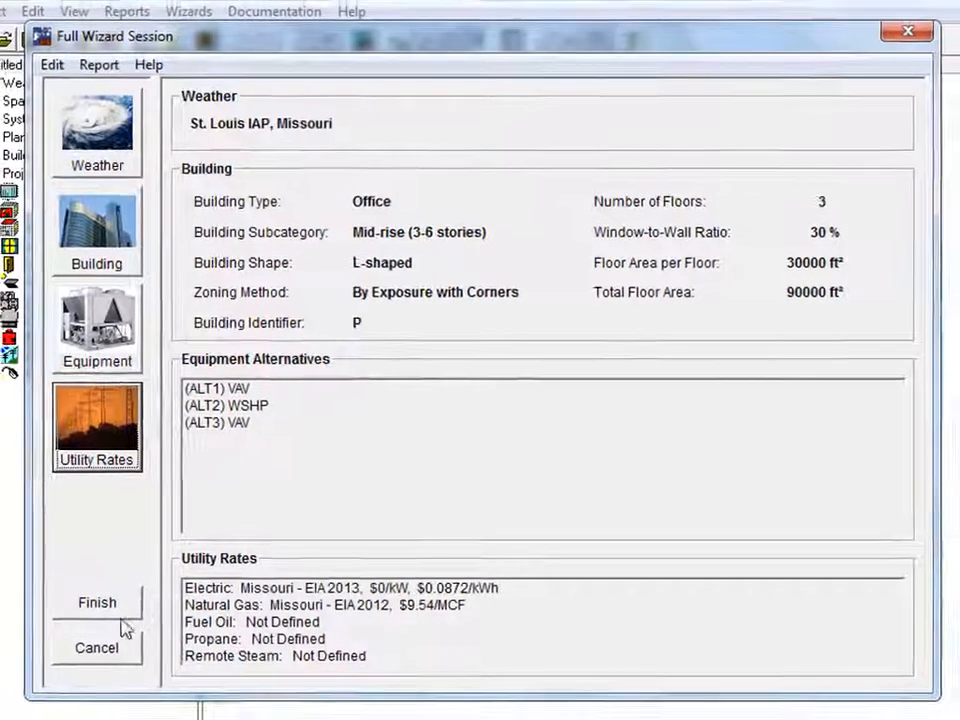
Finish the Full Wizard Session and open the project's list of buildings
{"action": "left_click", "coordinate": [92, 622]}
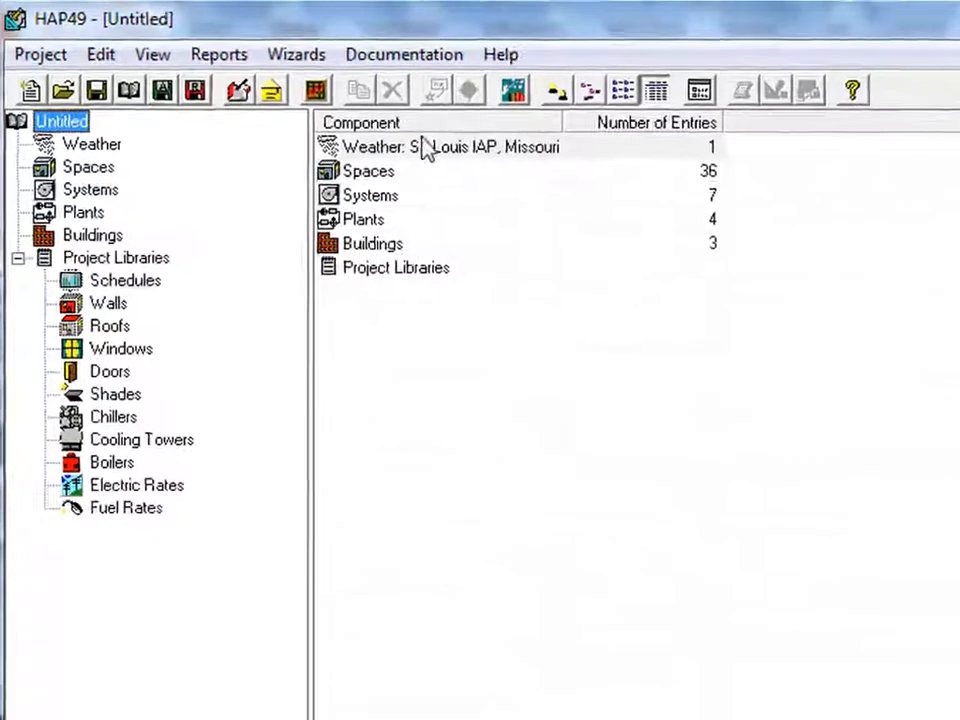
{"action": "left_click", "coordinate": [399, 170]}
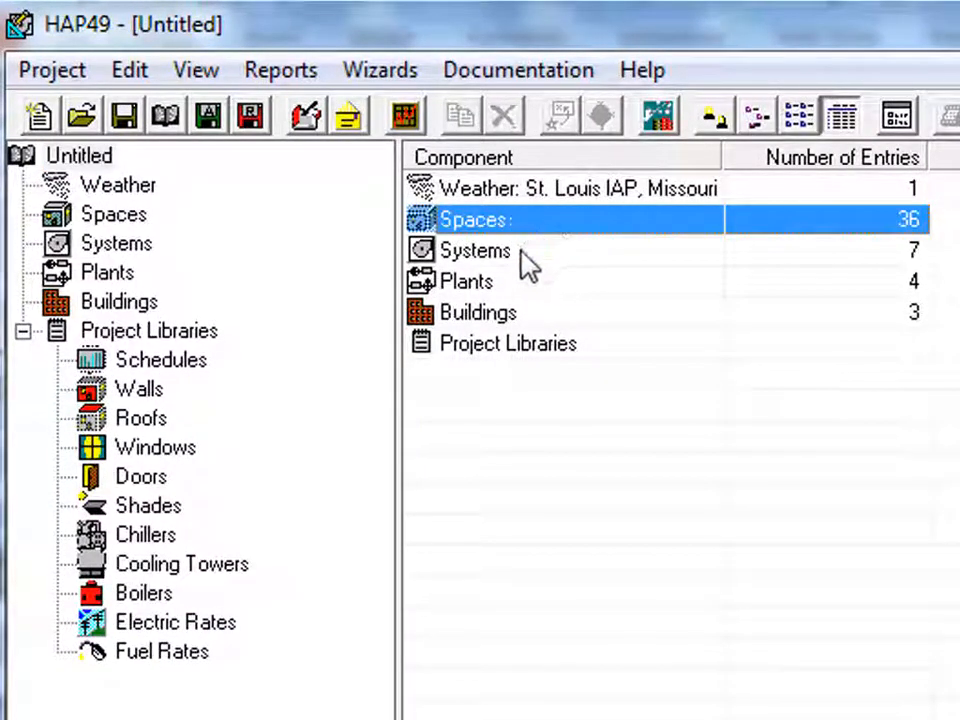
{"action": "left_click", "coordinate": [522, 252]}
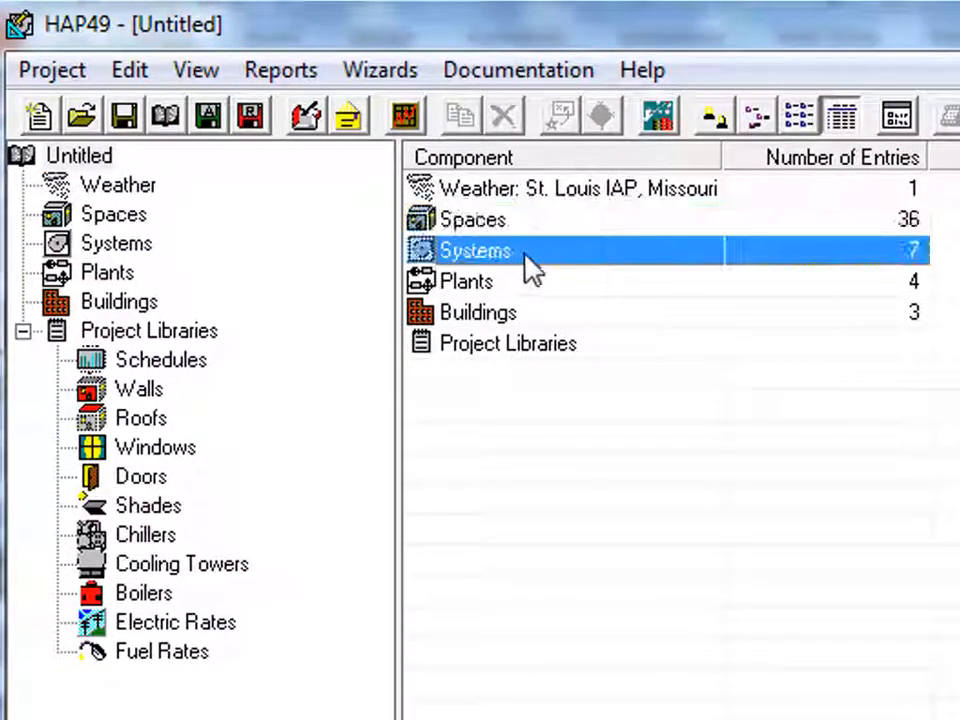
{"action": "left_click", "coordinate": [541, 313]}
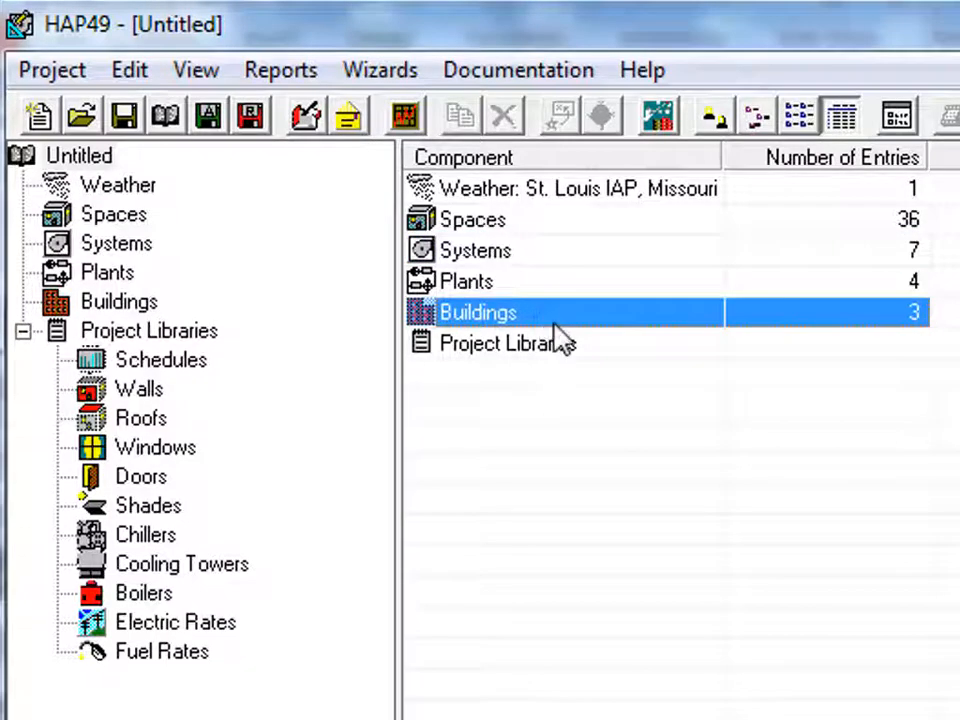
{"action": "double_click", "coordinate": [558, 320]}
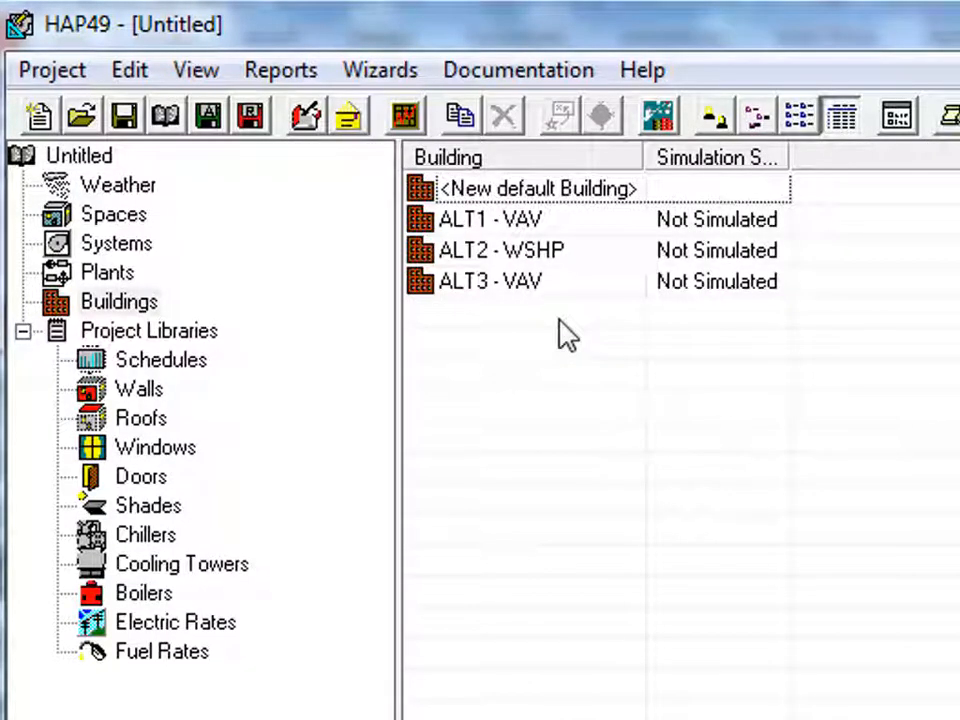
Open the simulation report options for the buildings ALT1 - VAV, ALT2 - WSHP and ALT3 - VAV together
{"action": "left_click", "coordinate": [583, 226]}
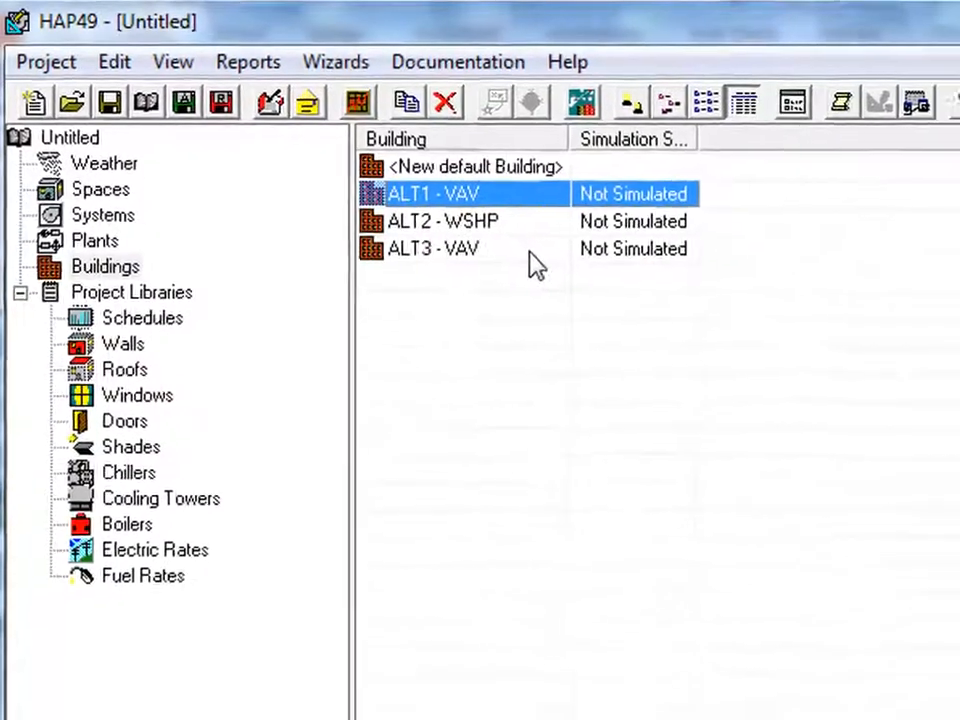
{"action": "left_click", "coordinate": [529, 251], "text": "shift"}
{"action": "right_click", "coordinate": [536, 215]}
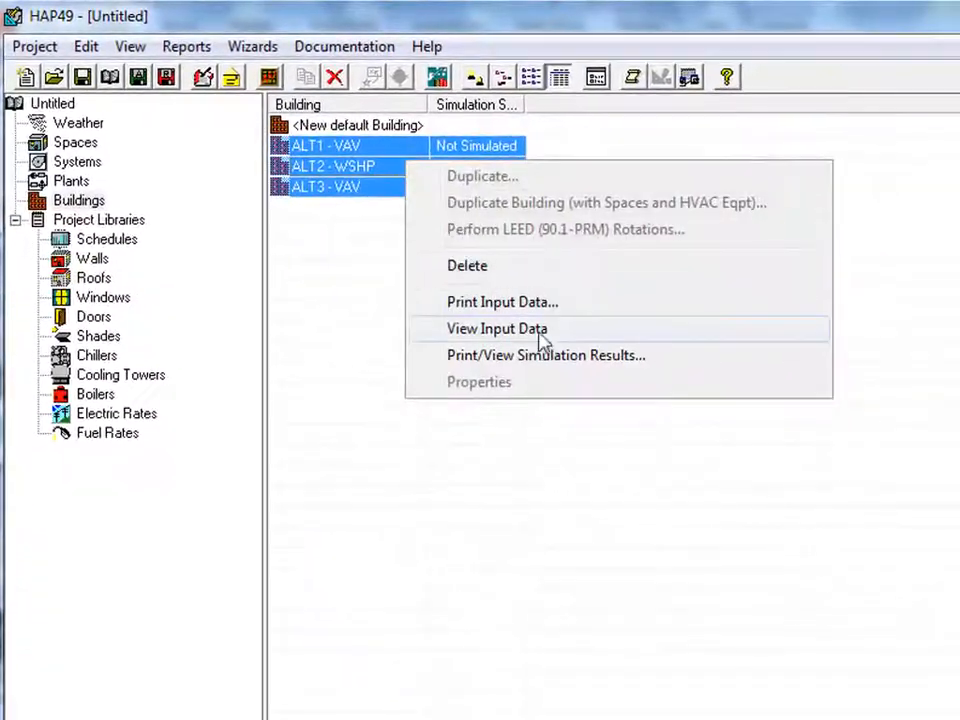
{"action": "left_click", "coordinate": [561, 358]}
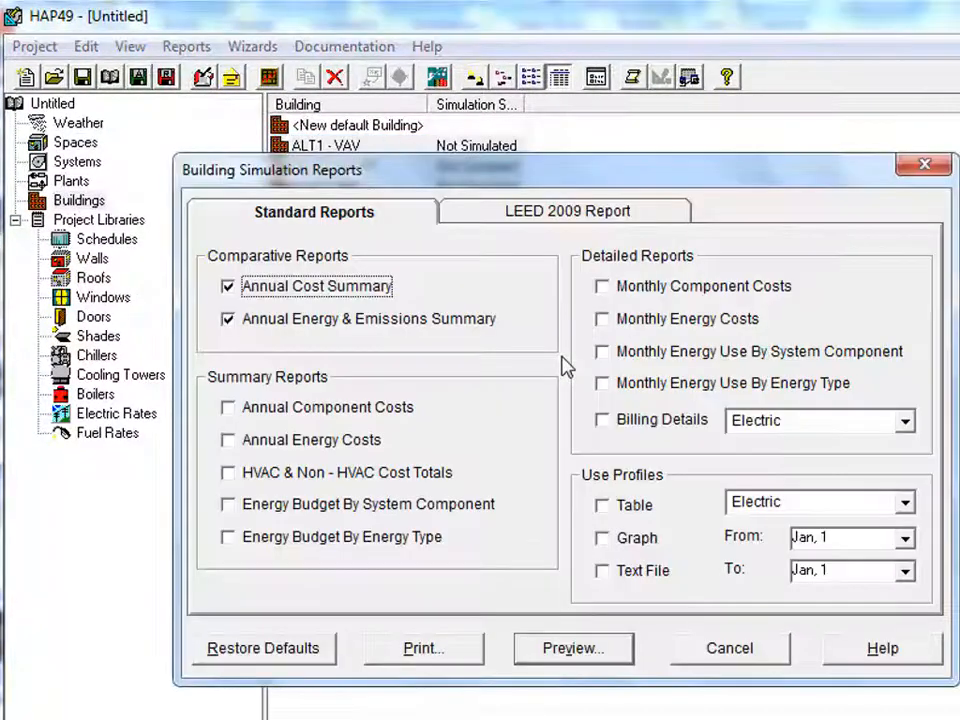
Exclude the Annual Energy & Emissions Summary and preview only the Annual Cost Summary, running the required calculations
{"action": "left_click", "coordinate": [588, 655]}
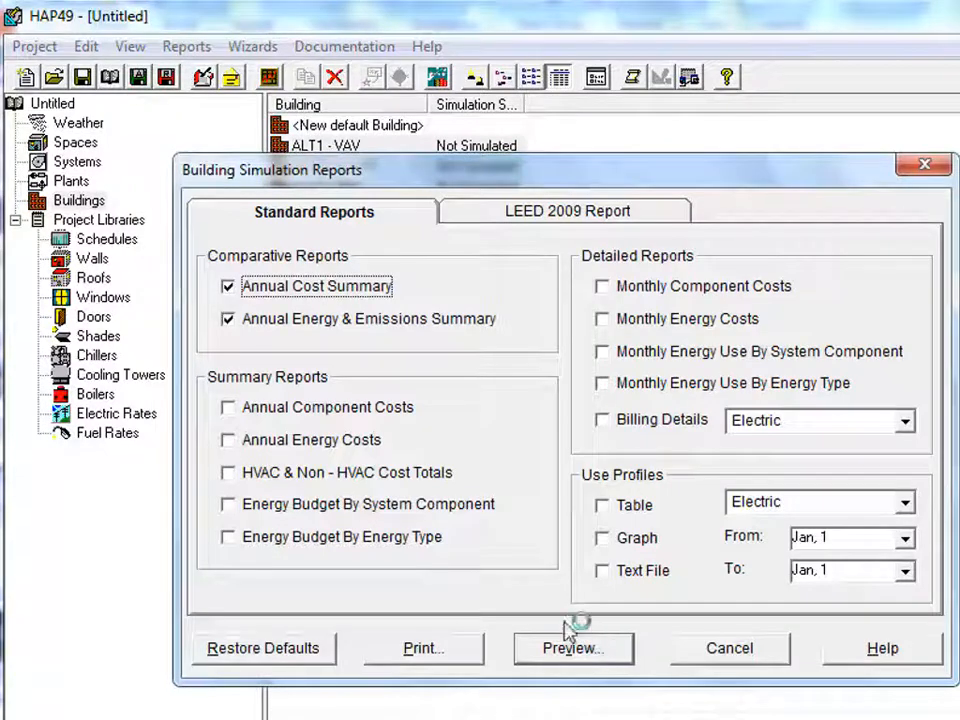
{"action": "left_click", "coordinate": [228, 318]}
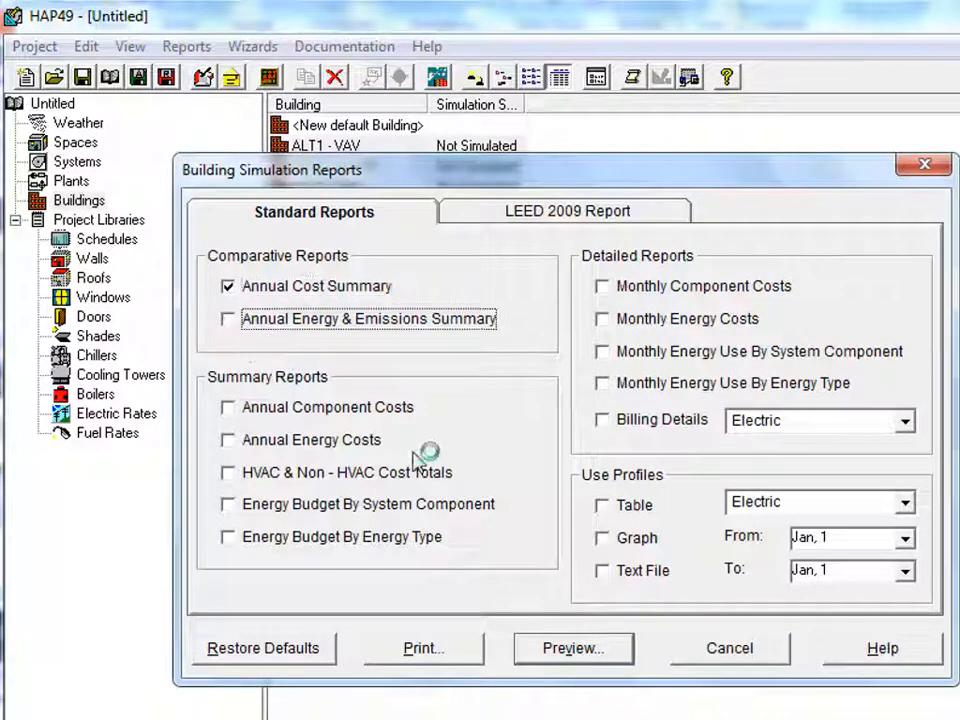
{"action": "left_click", "coordinate": [612, 660]}
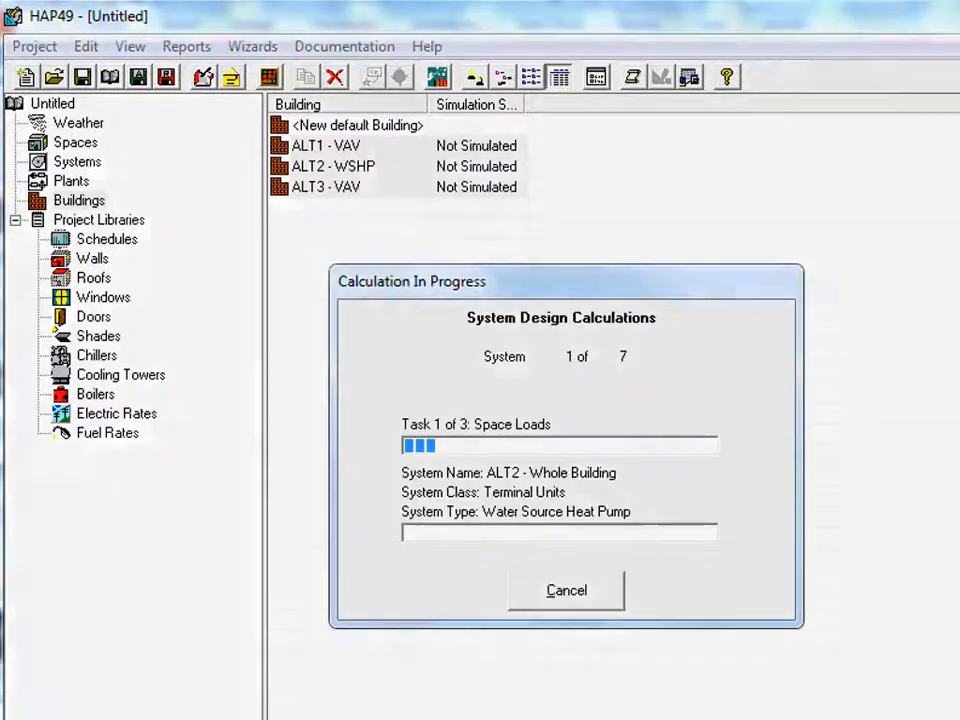